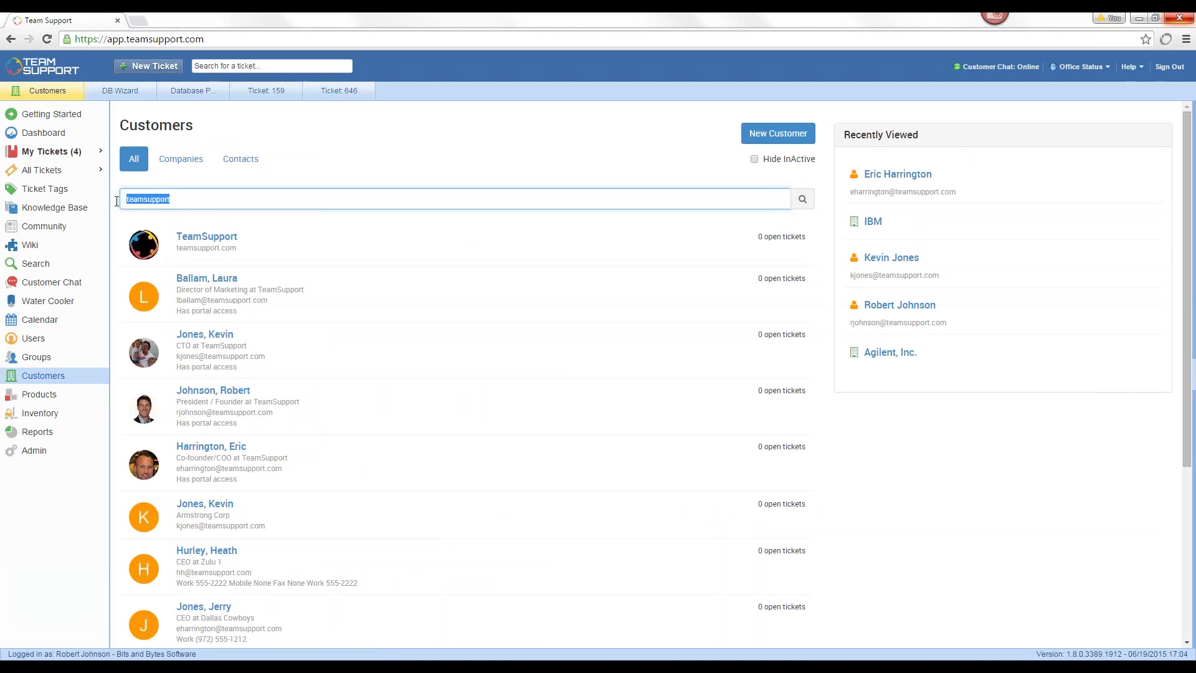
Search the customers for "ibm" and open the IBM company record
type("ibm")
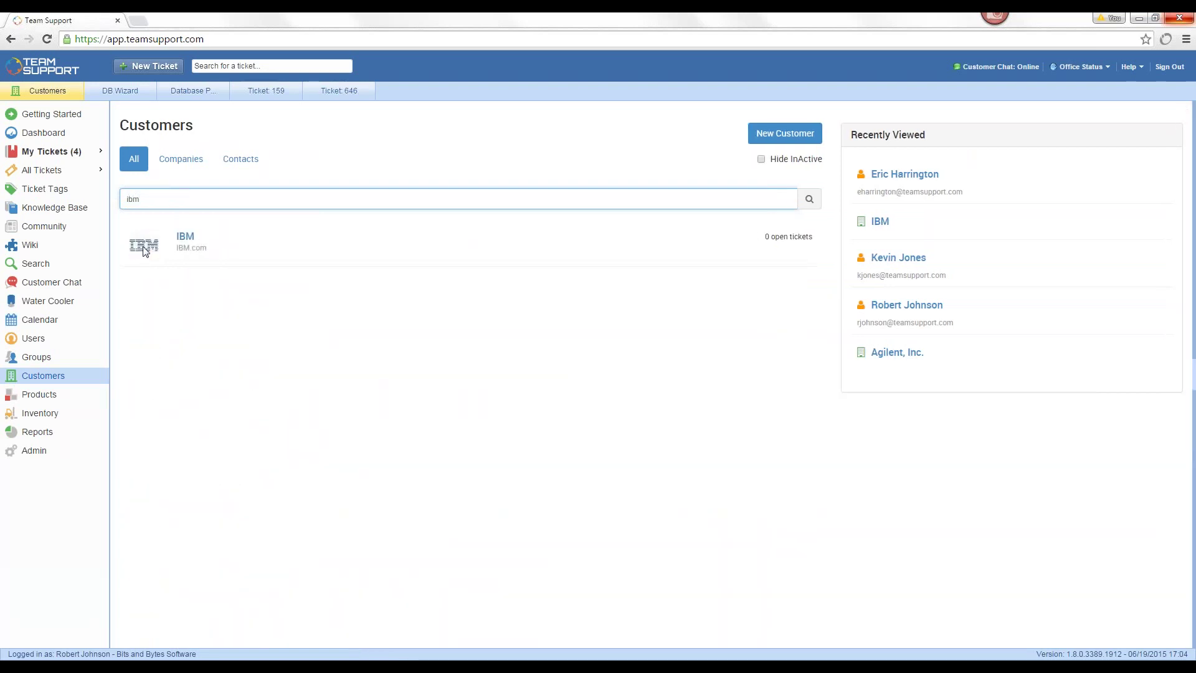
left_click(182, 240)
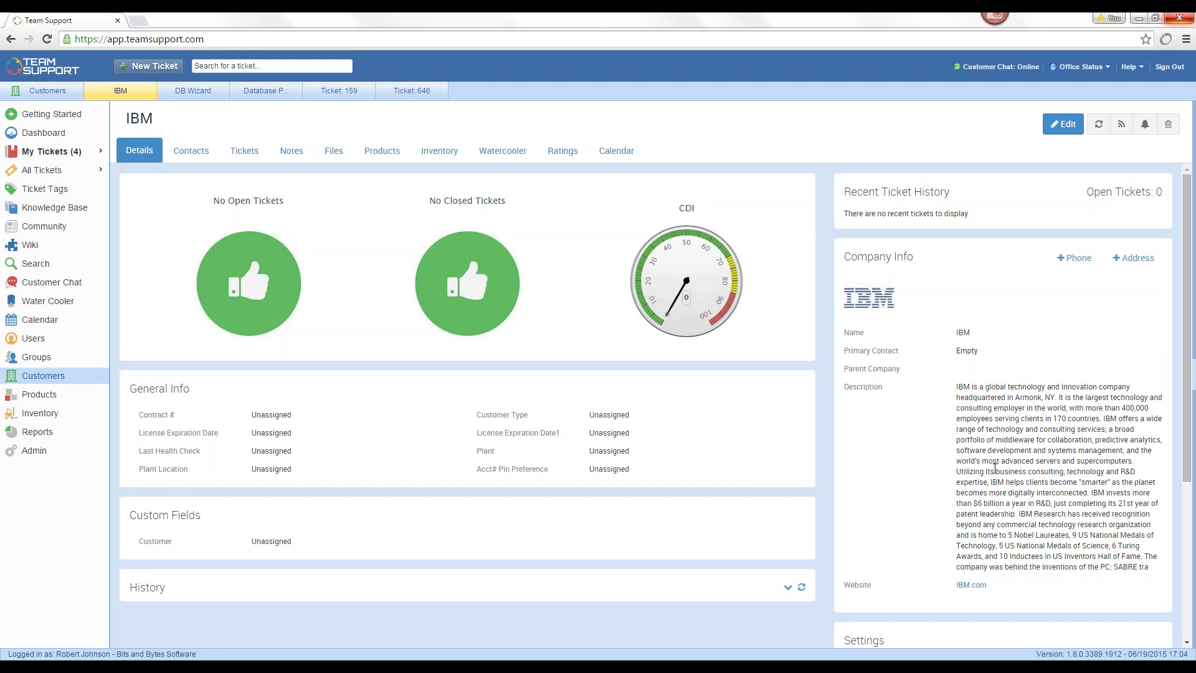
Search the customers for "teams", open the Co-founder/COO contact and view the contact's linked LinkedIn profile before returning to the contact record
left_click(36, 382)
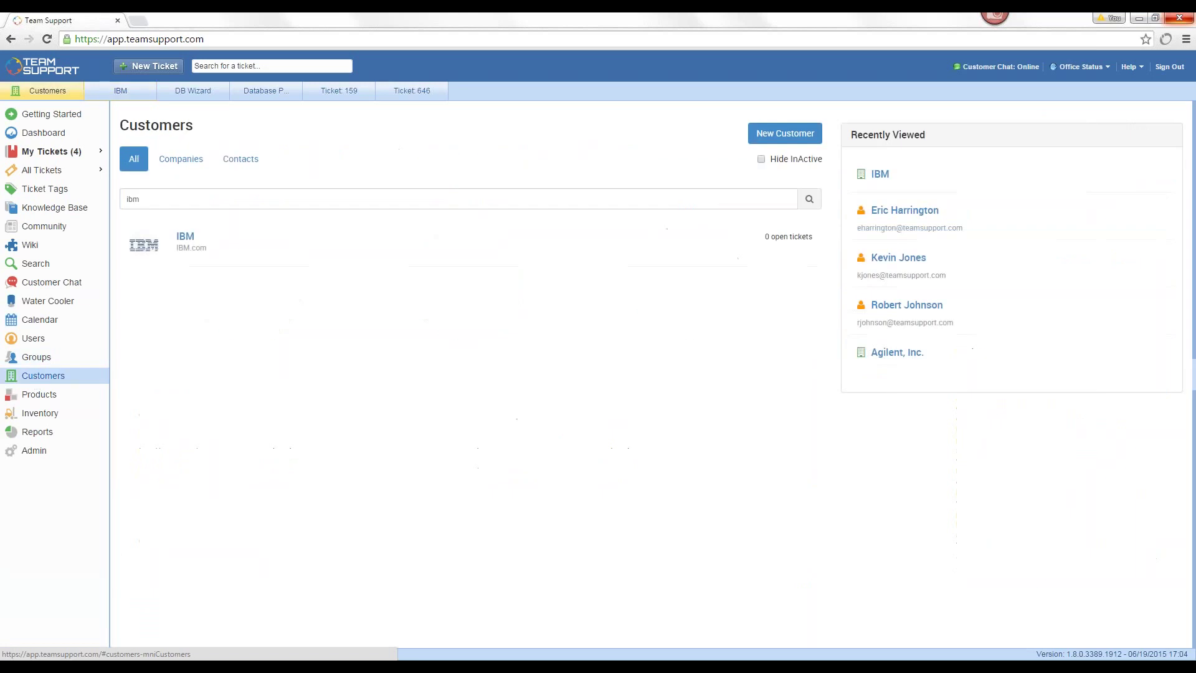
double_click(124, 198)
type("teams")
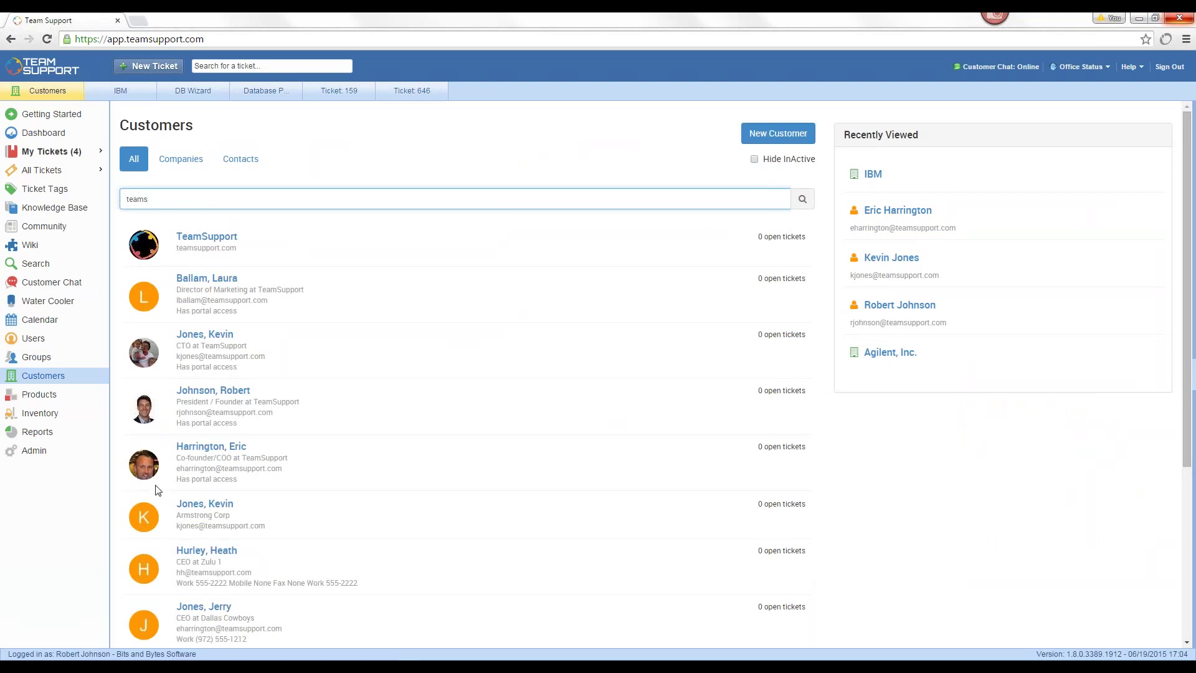
left_click(197, 448)
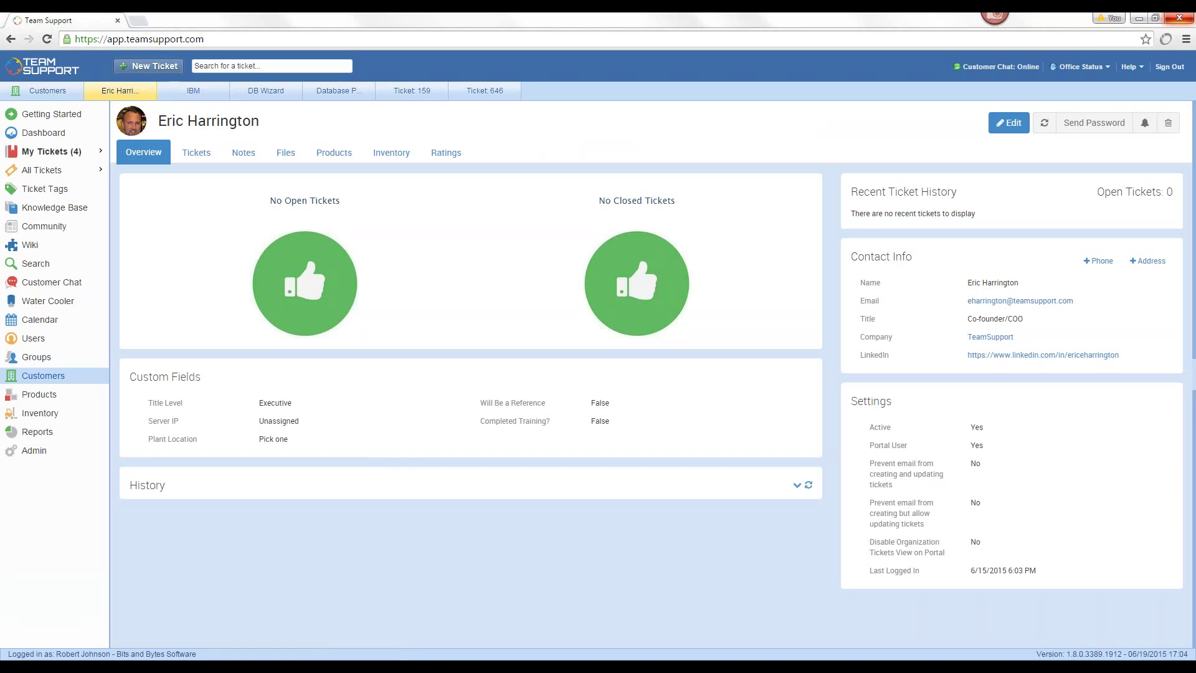
left_click(1002, 356)
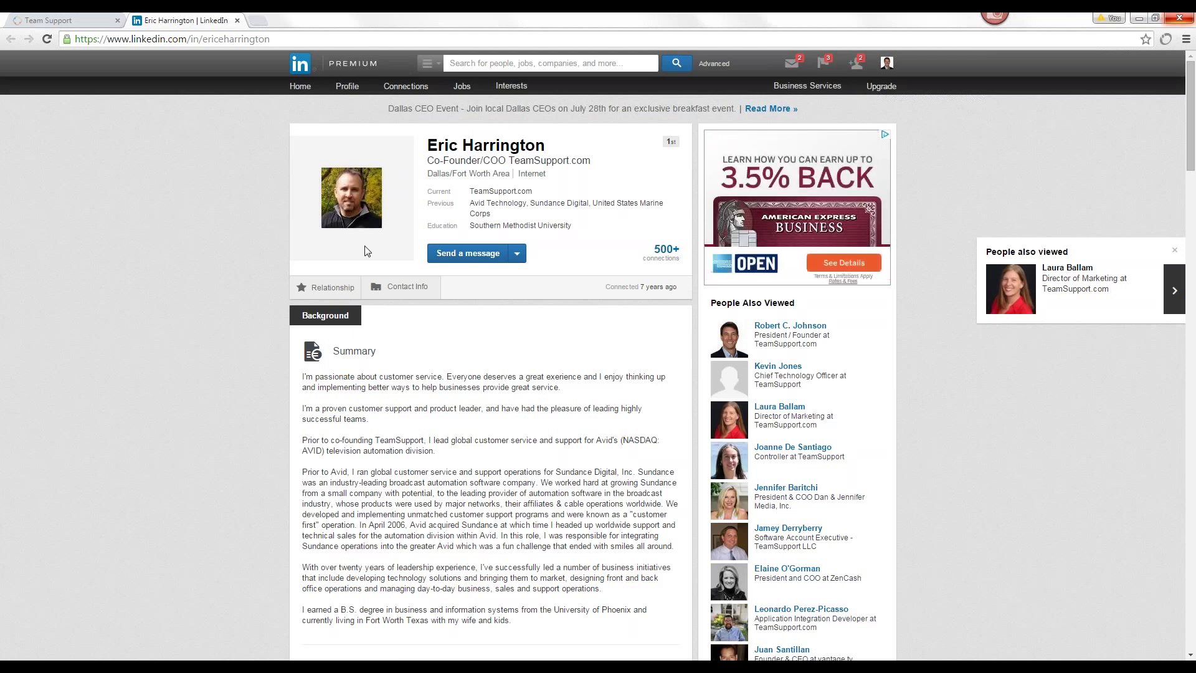
left_click(43, 20)
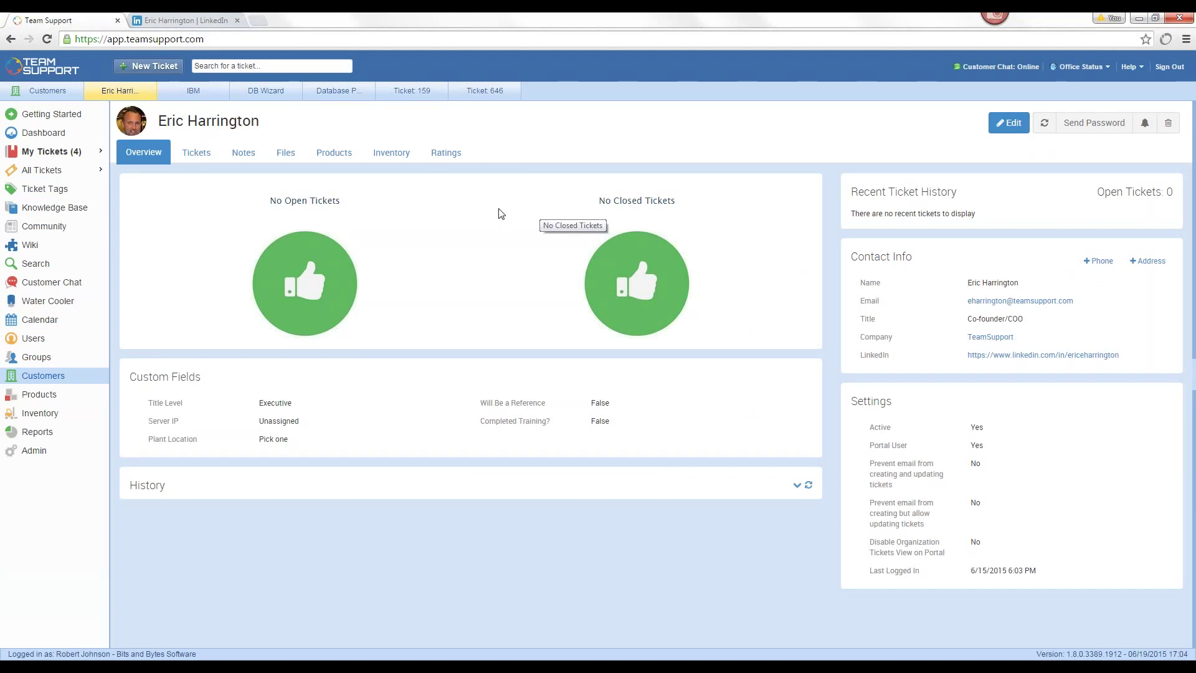
Go back to the customer list, search for "ibm" and reopen the IBM company record
left_click(53, 378)
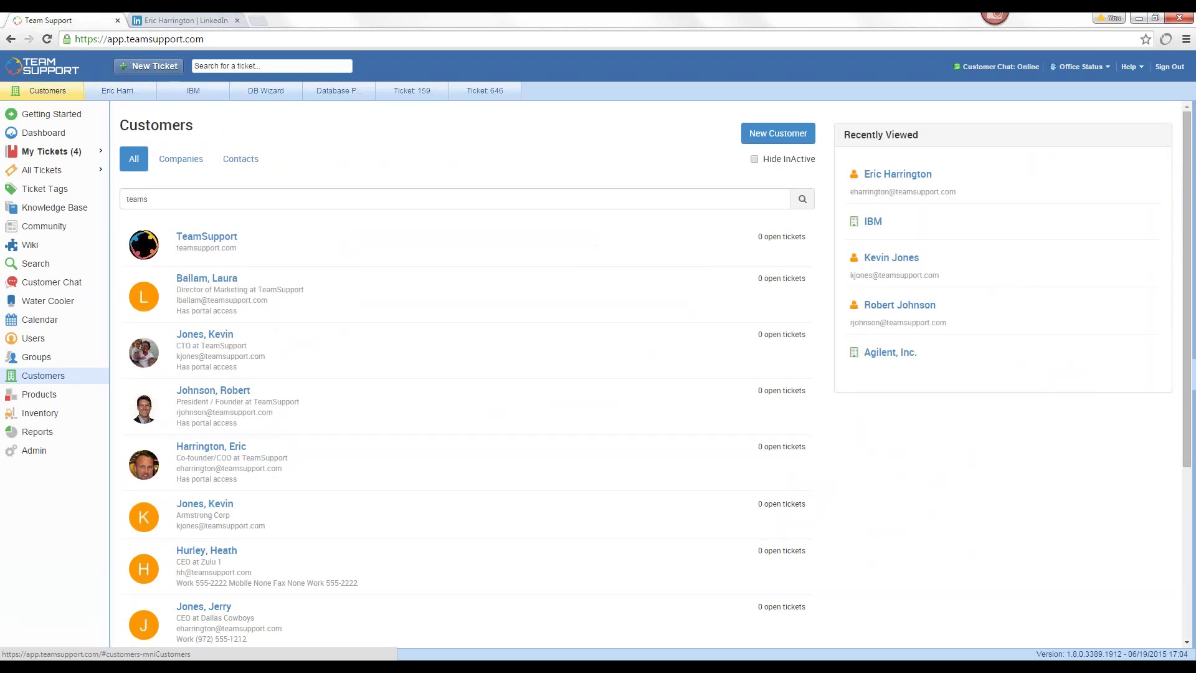
double_click(135, 200)
type("ibm")
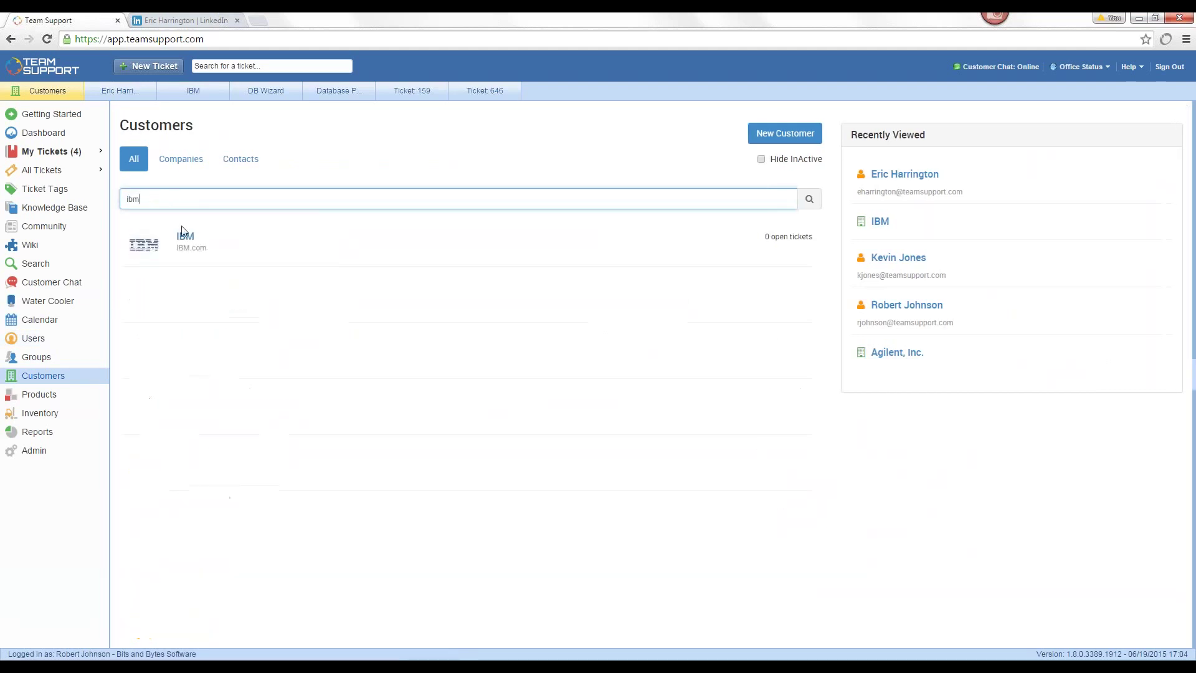
left_click(186, 238)
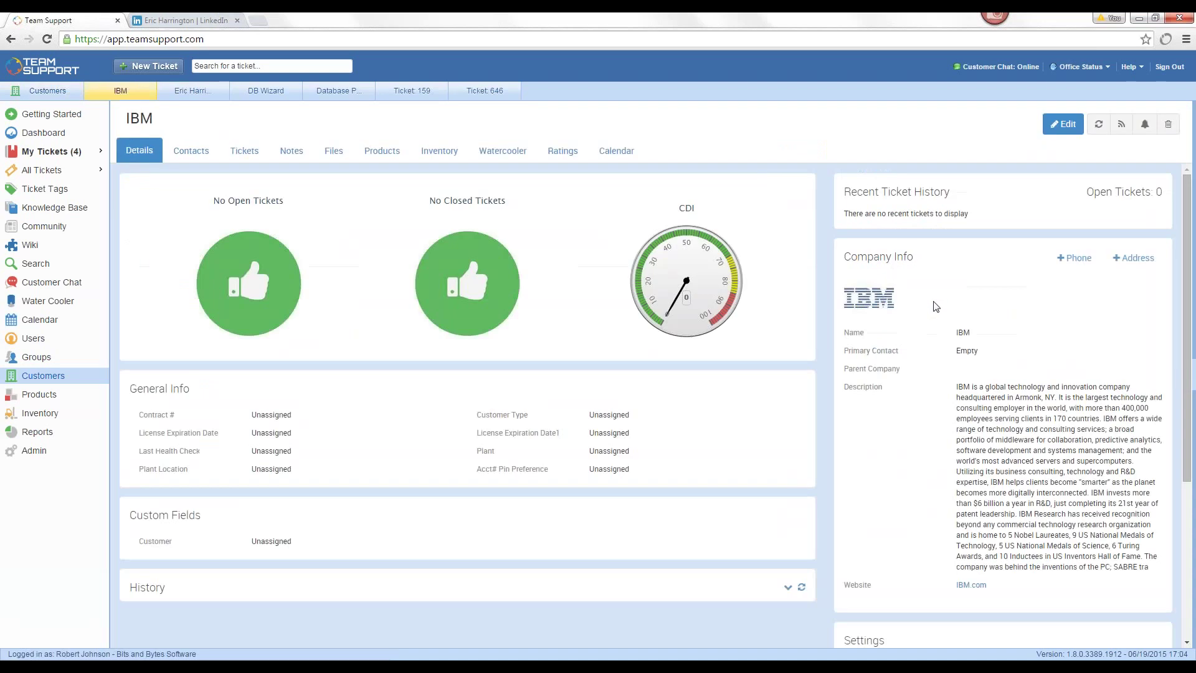
Enable editing on the IBM company record, open its Website field and discard the edit
scroll(905, 401, "down", 2)
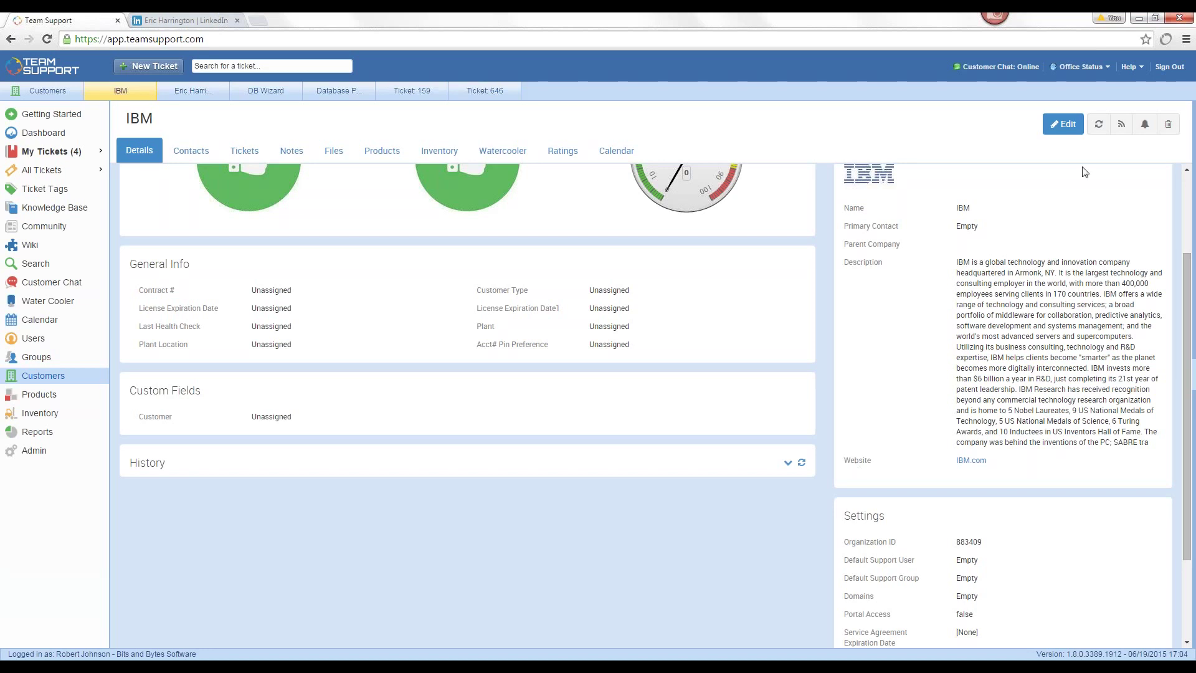
left_click(1066, 126)
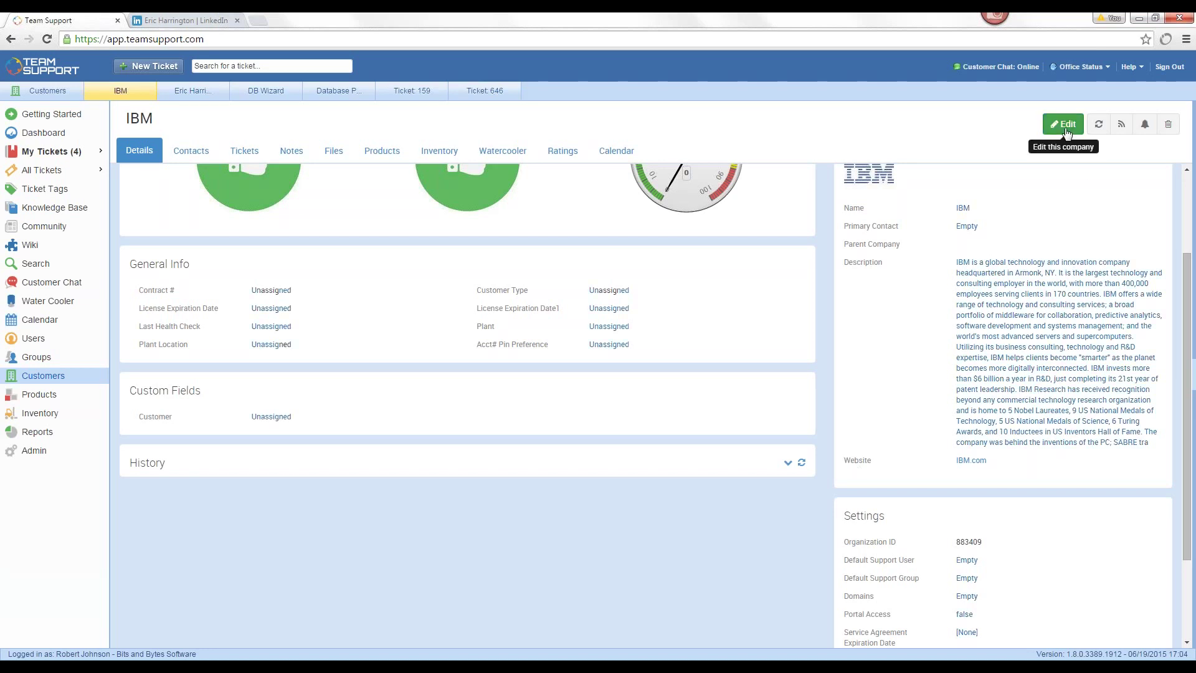
left_click(965, 462)
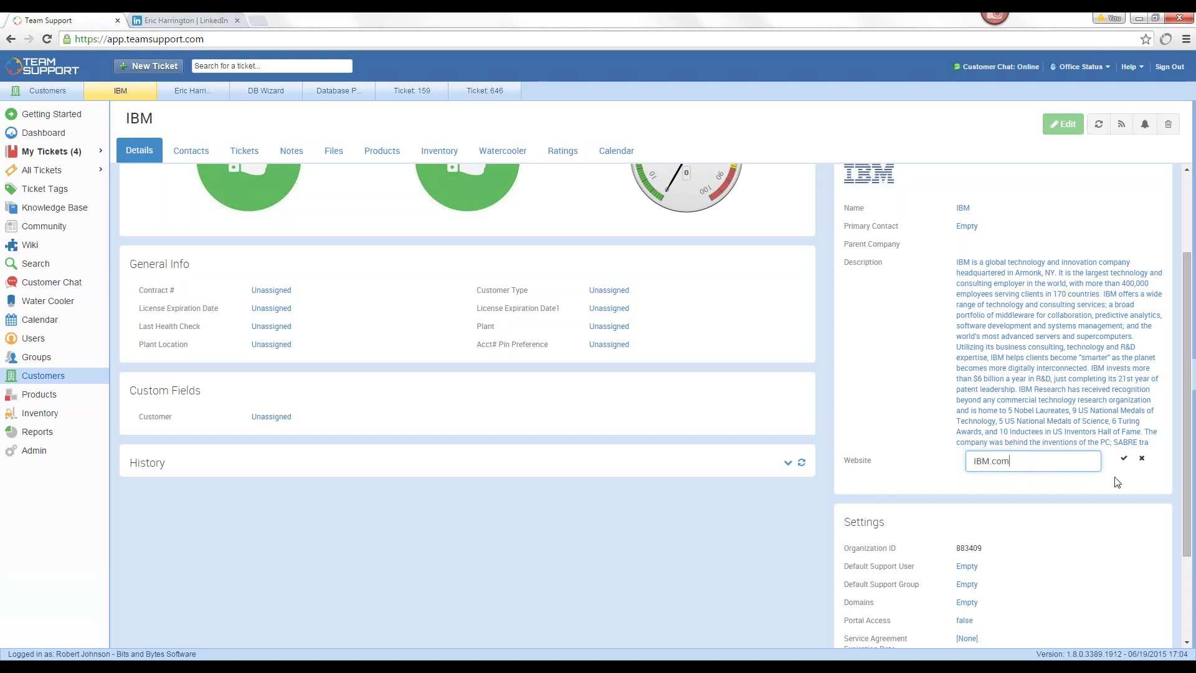
left_click(1143, 460)
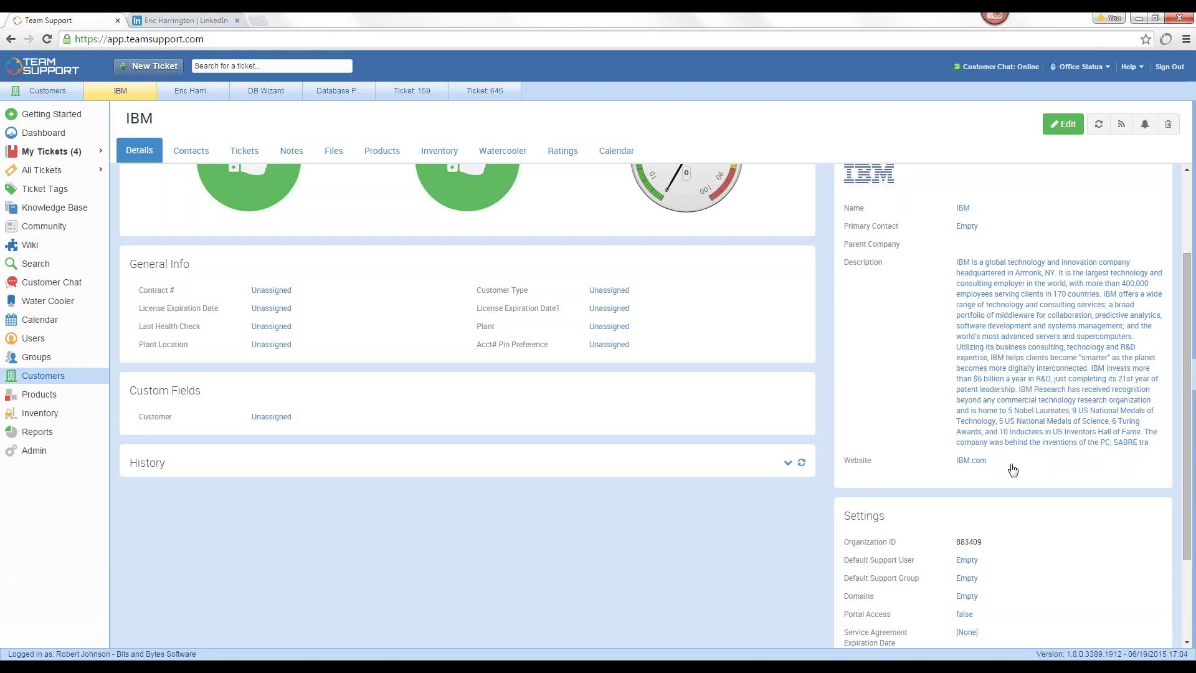
Return from the IBM record to the customer list and switch to the Customer Insights presentation
scroll(1012, 469, "up", 2)
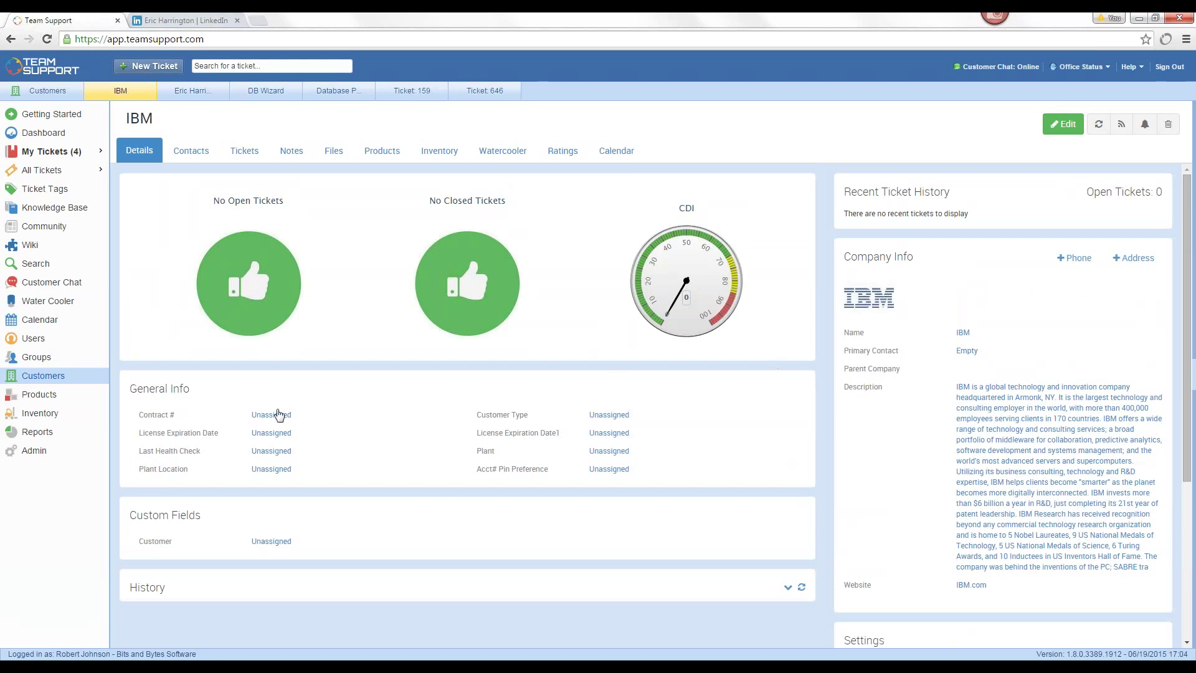
left_click(49, 381)
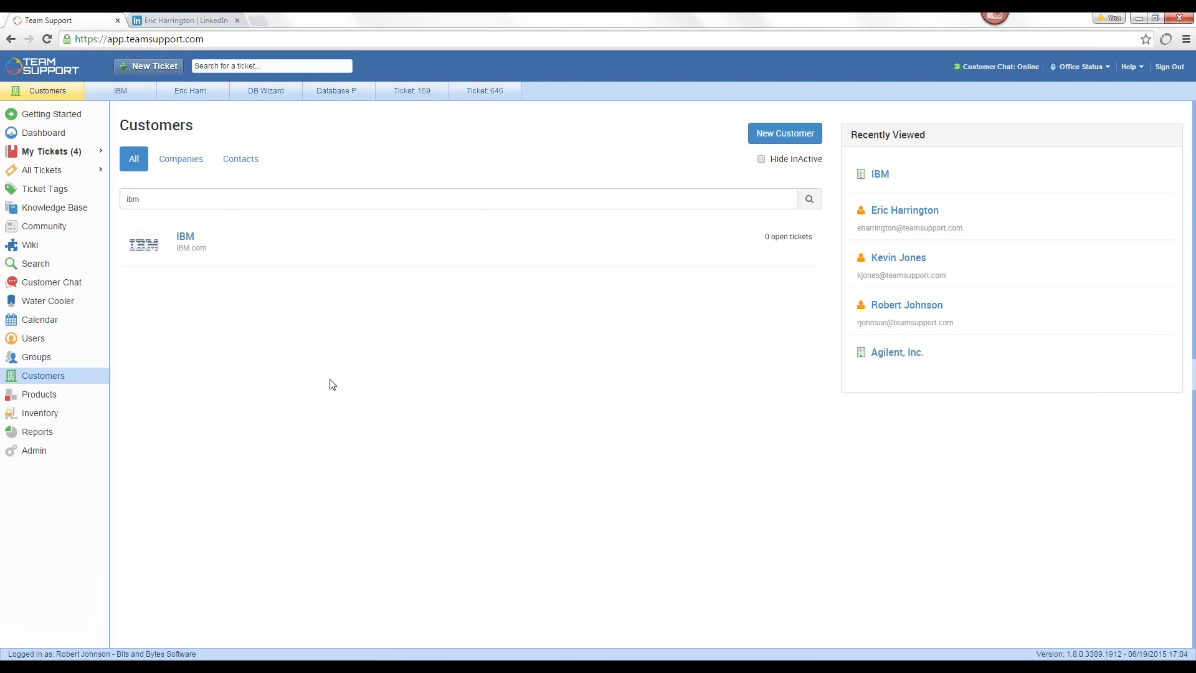
key("alt+Tab")
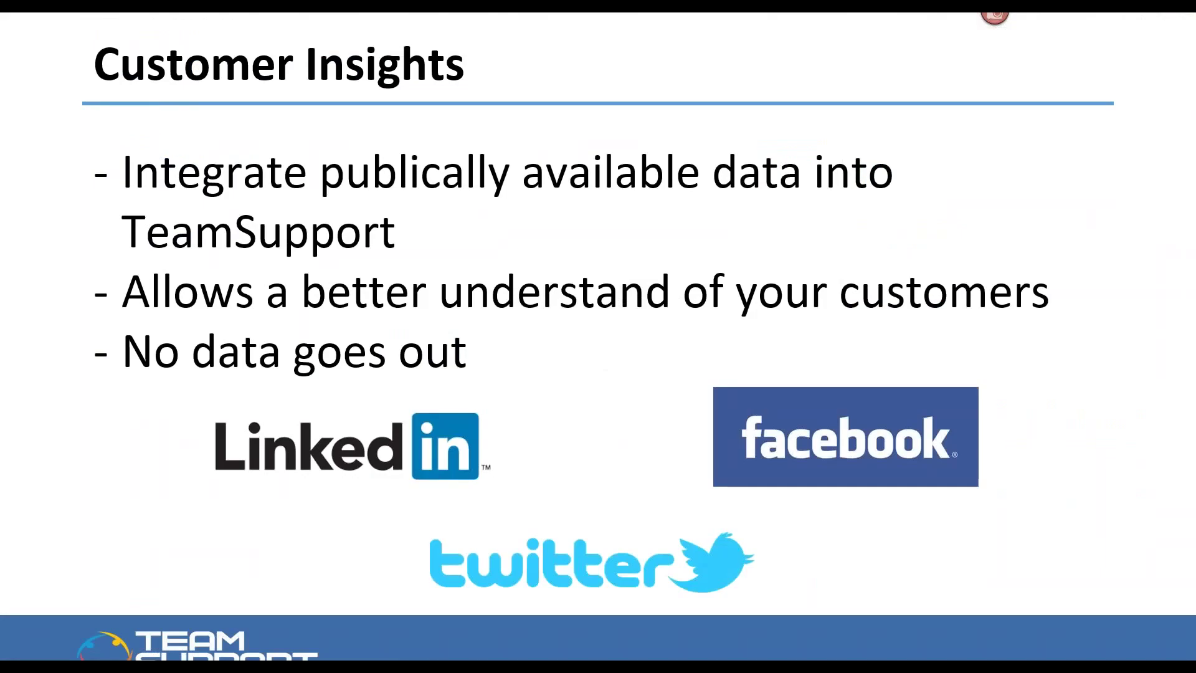
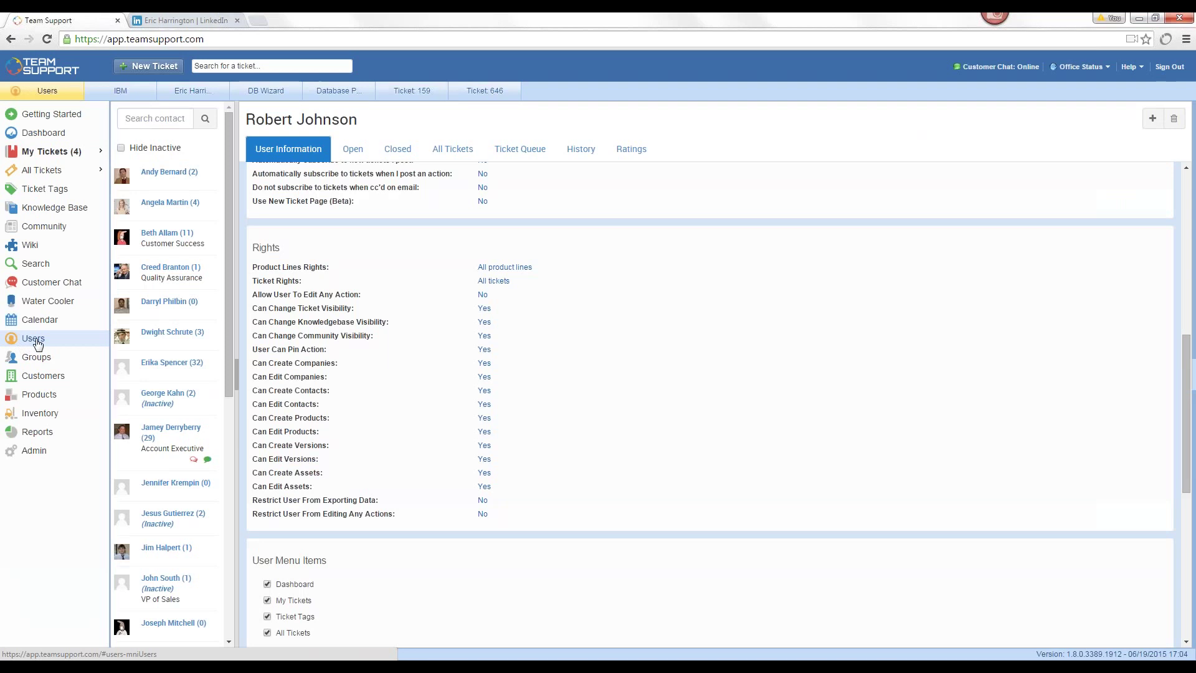
Enable the Use New Ticket Page (Beta) property in the logged-in user's profile and reload the application
left_click(31, 339)
scroll(631, 449, "up", 3)
scroll(631, 450, "up", 3)
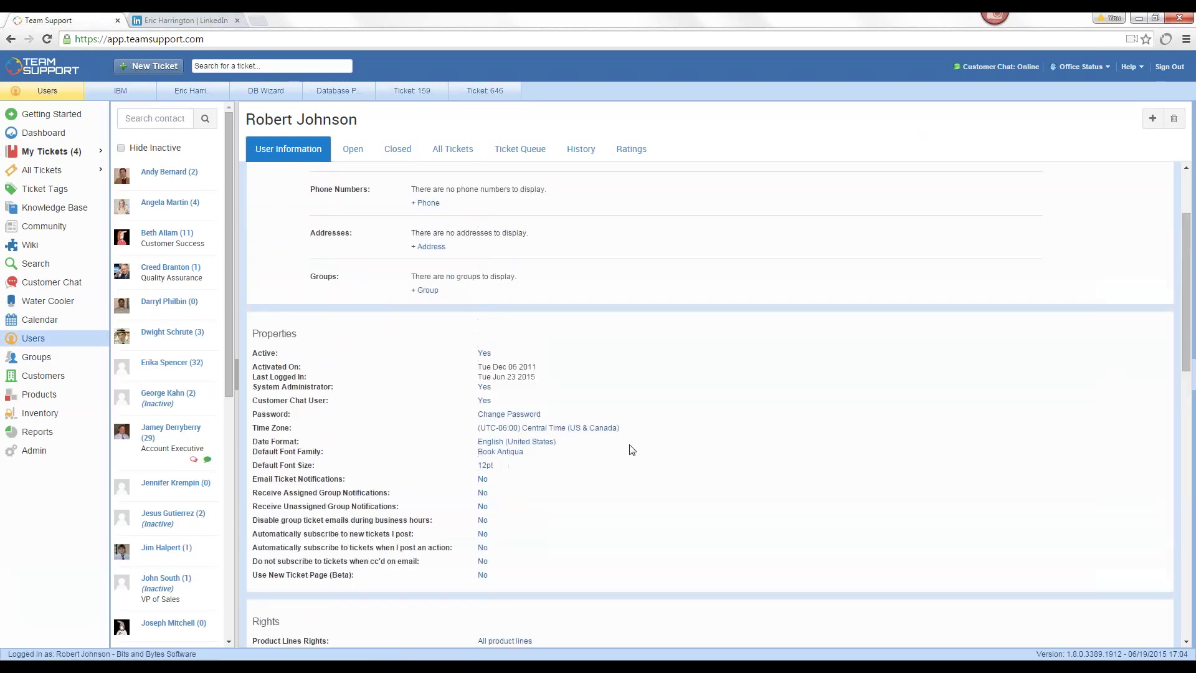
scroll(630, 448, "down", 1)
scroll(538, 349, "up", 3)
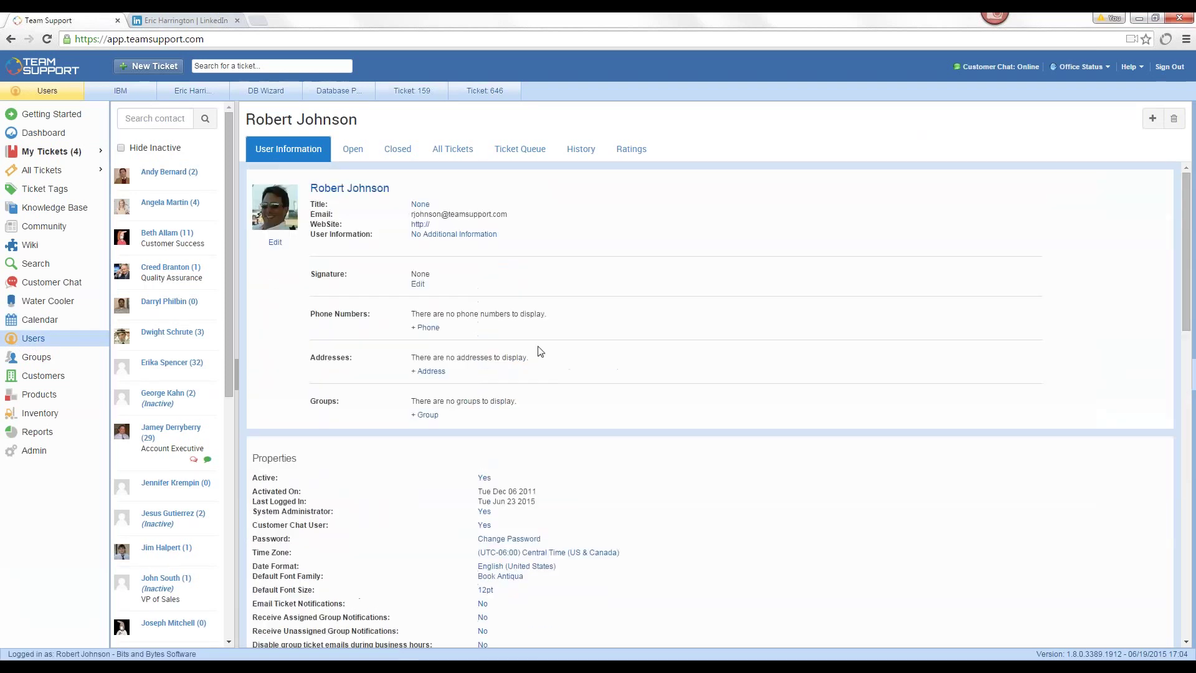
scroll(546, 346, "down", 3)
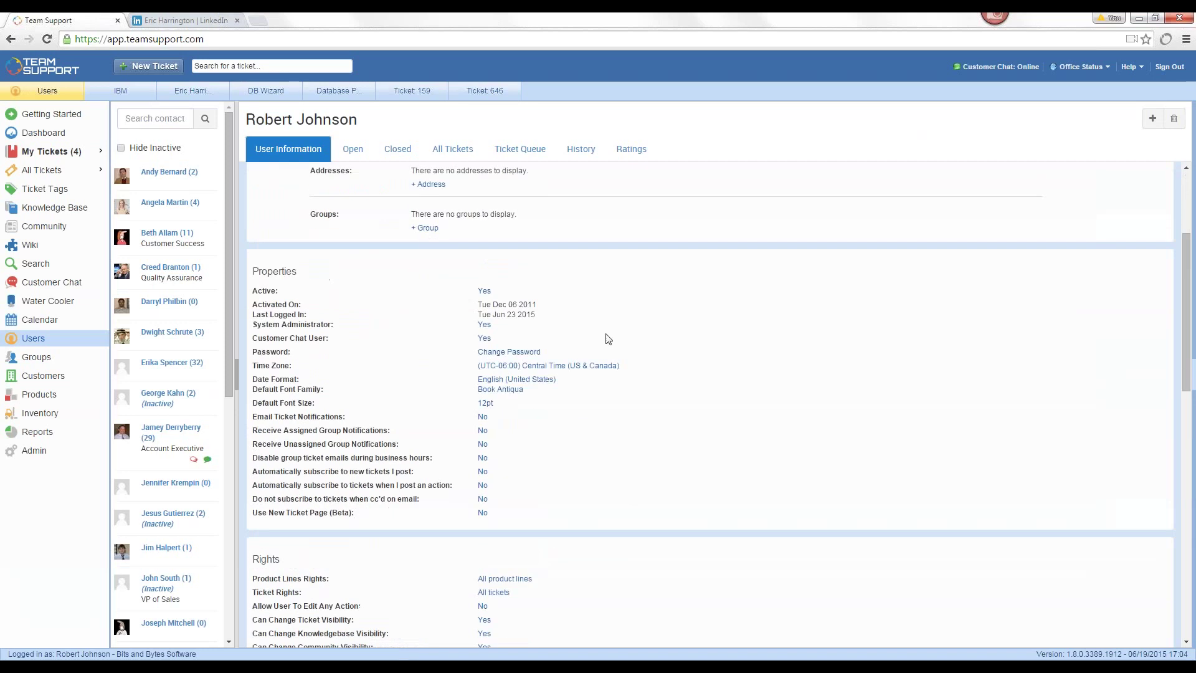
scroll(585, 488, "down", 1)
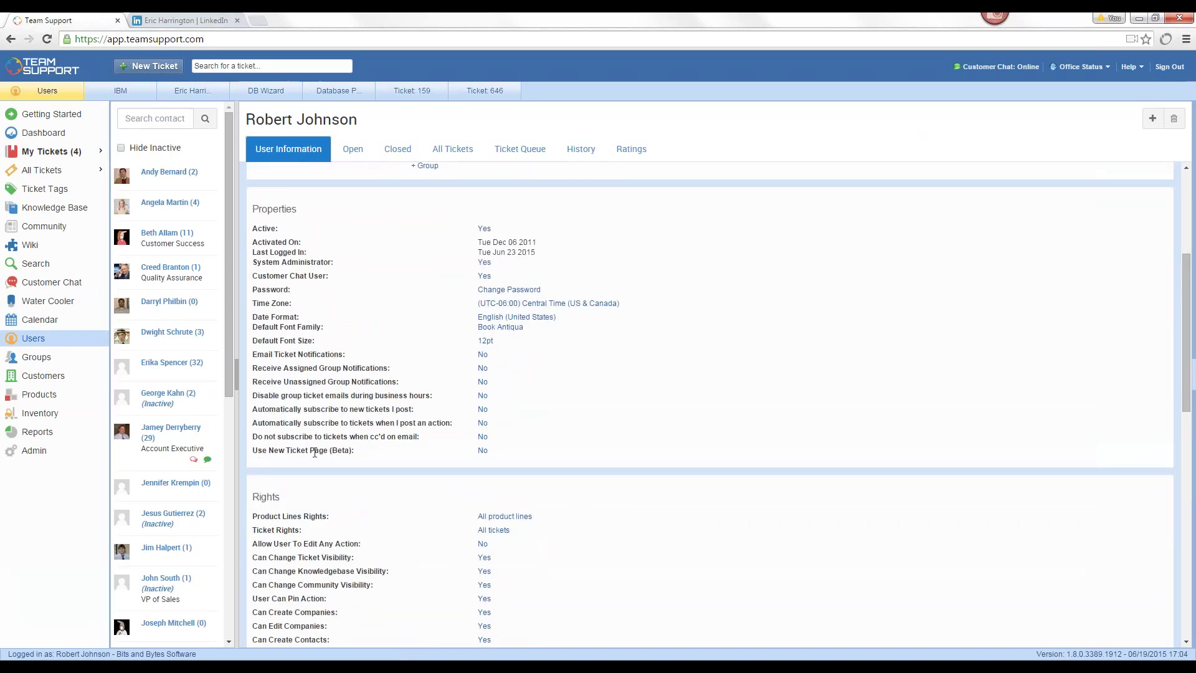
left_click(483, 449)
left_click(47, 40)
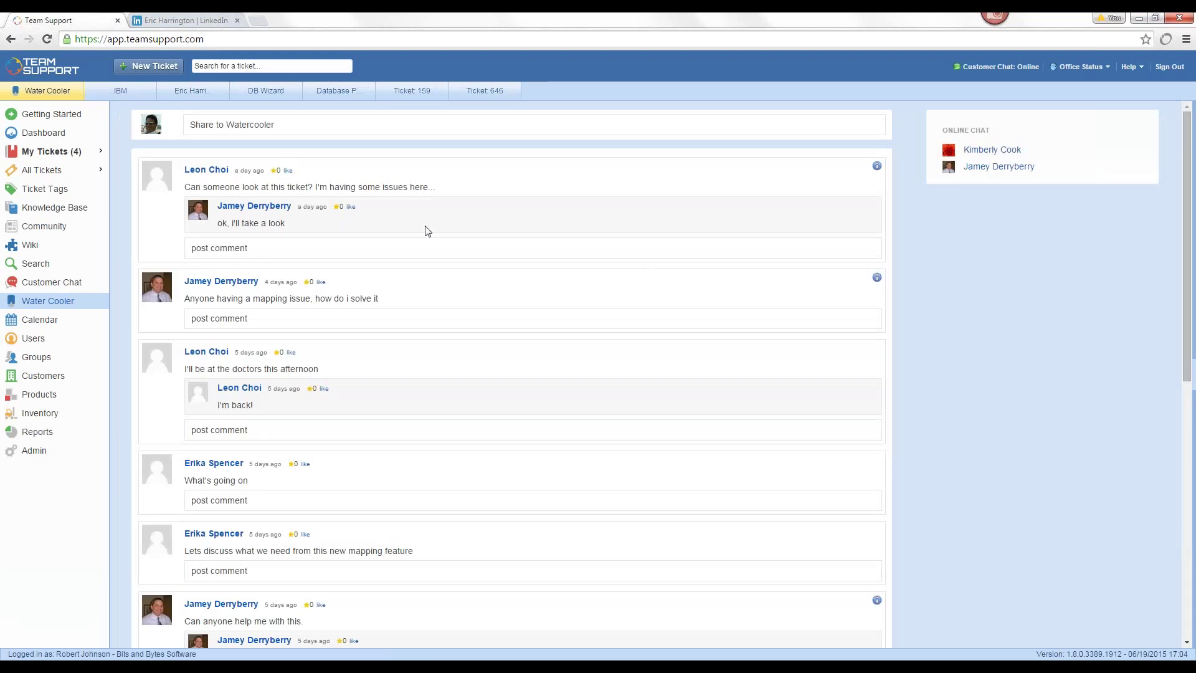
Open ticket 159 and review its action history and ticket details on the new ticket page
left_click(403, 94)
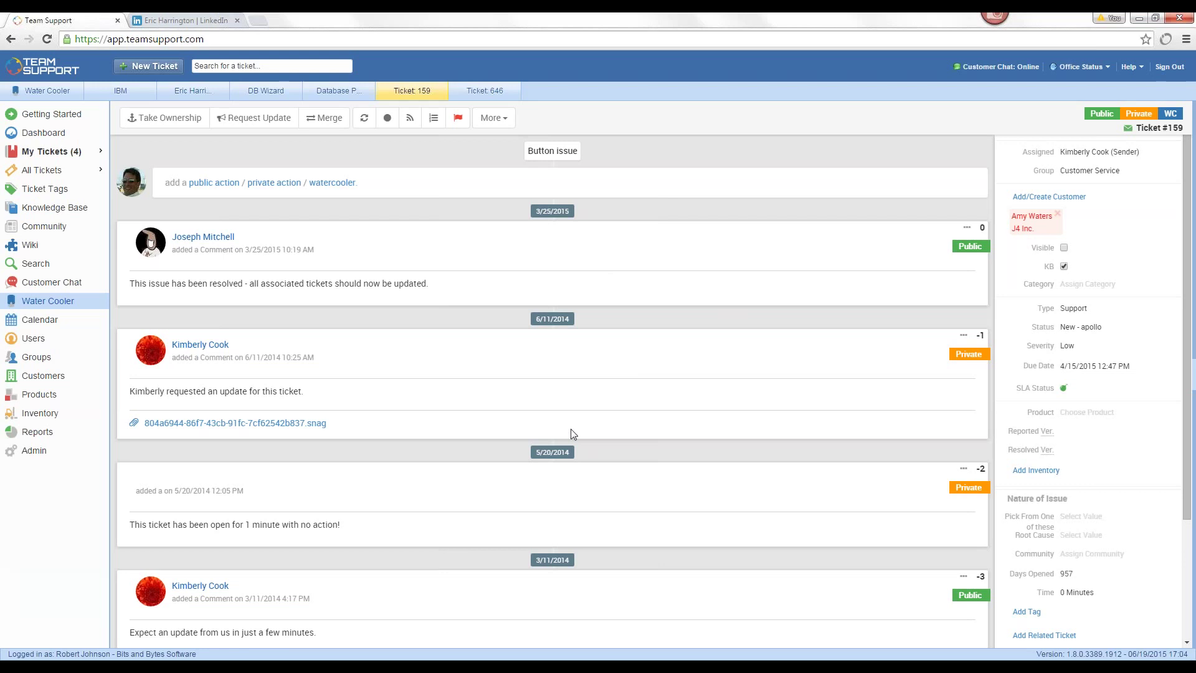
scroll(654, 313, "down", 1)
scroll(656, 313, "down", 2)
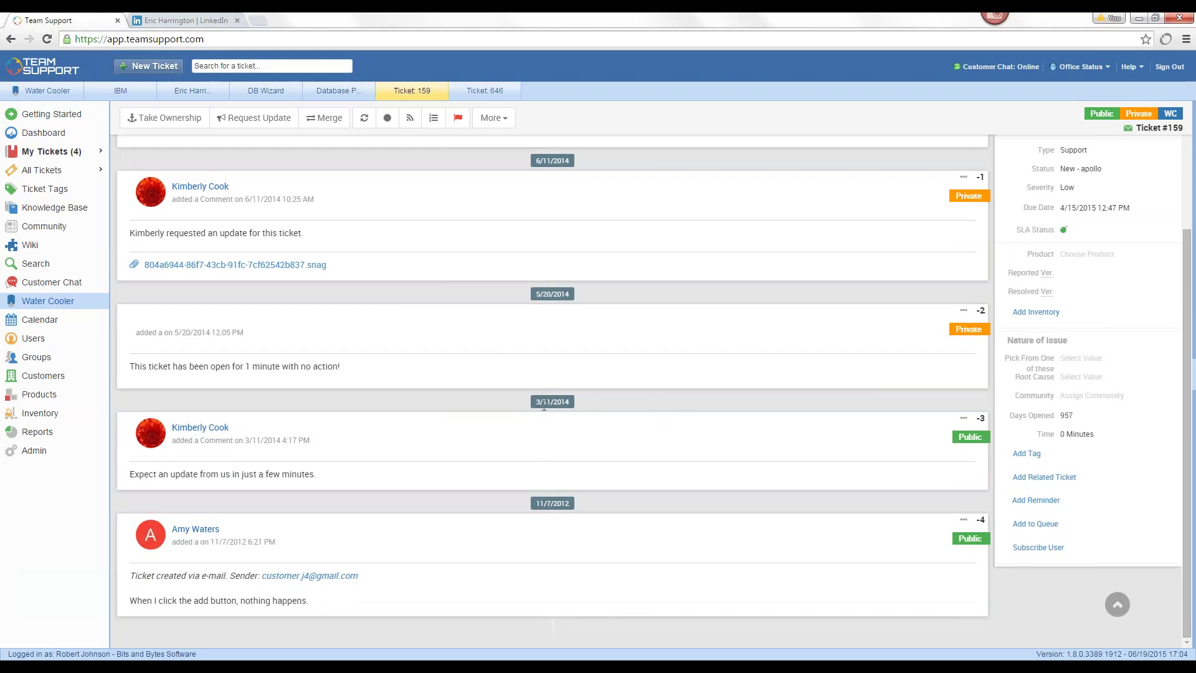
scroll(582, 464, "up", 3)
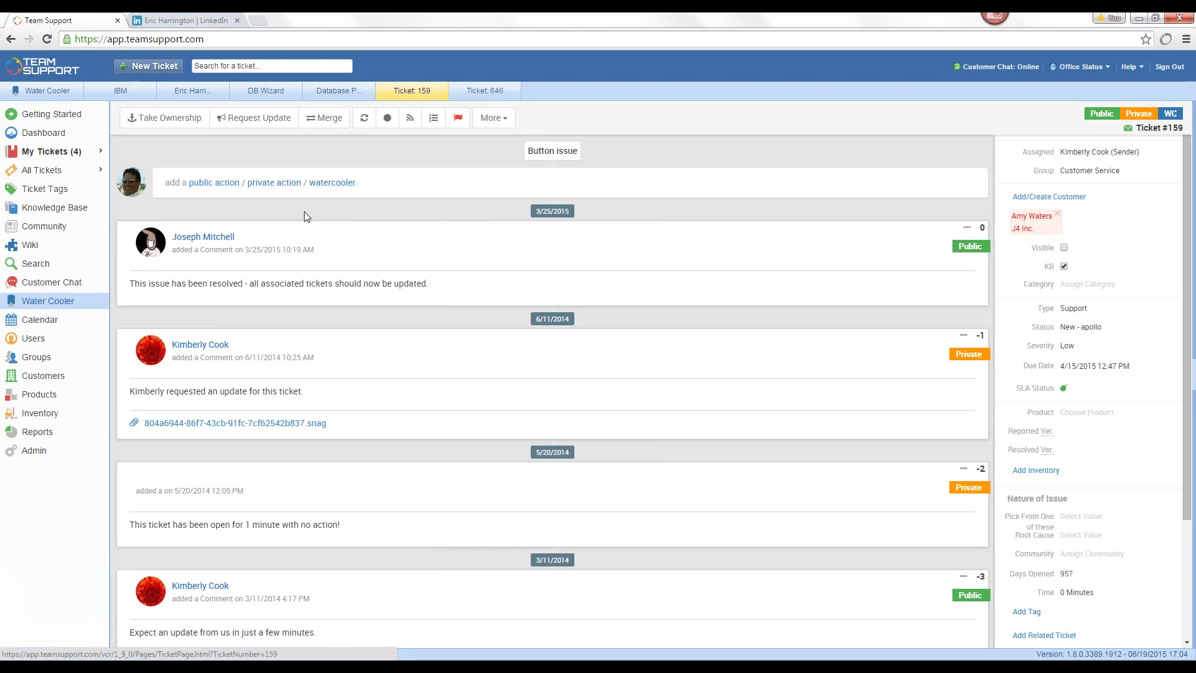
Add the private action "This is an action." to ticket 159 and save it with the status Pending Customer Reply
left_click(262, 183)
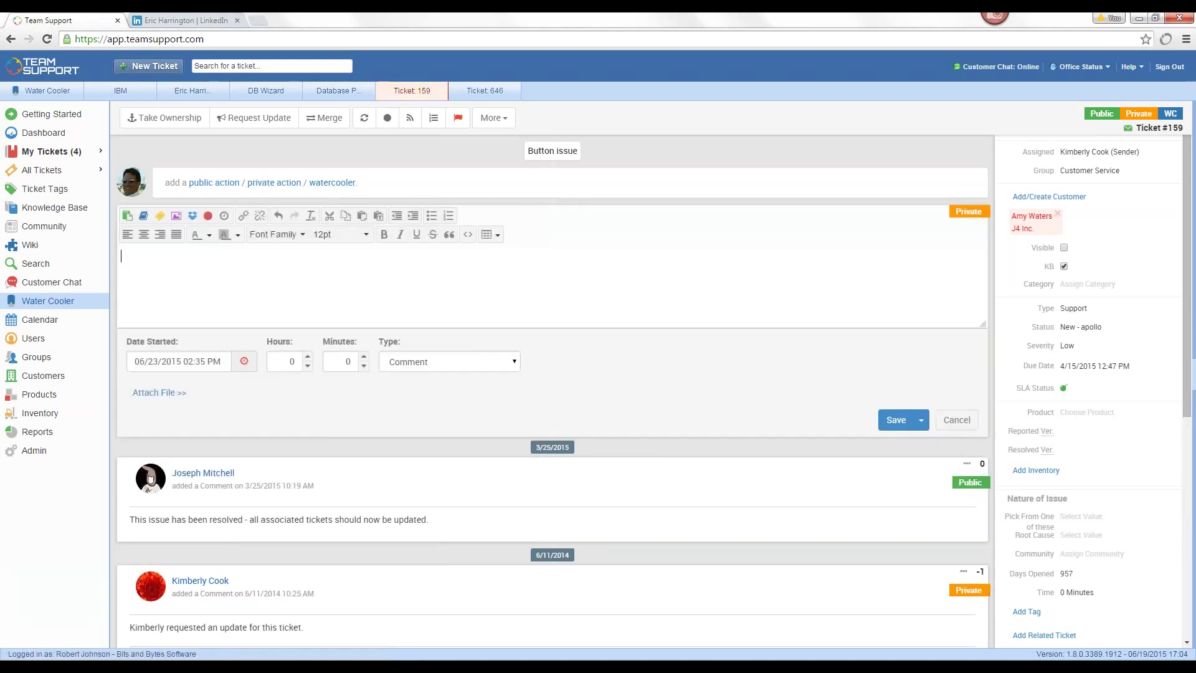
left_click(964, 213)
left_click(963, 215)
type("This is an action.")
left_click(921, 421)
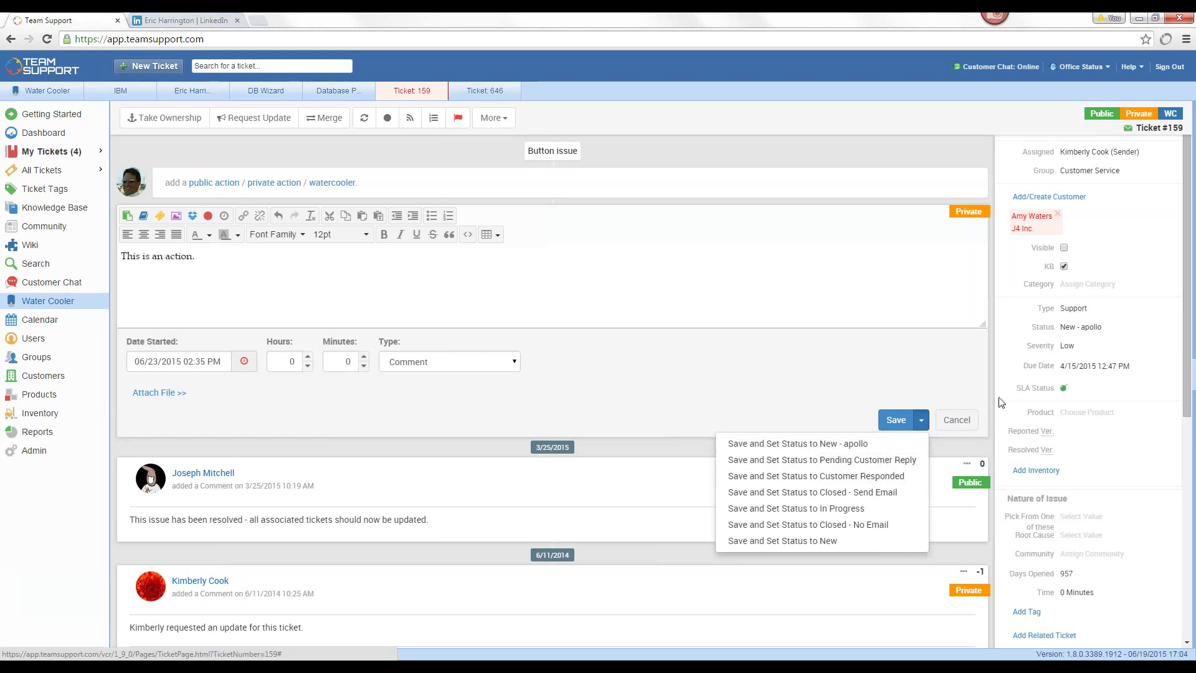
left_click(831, 461)
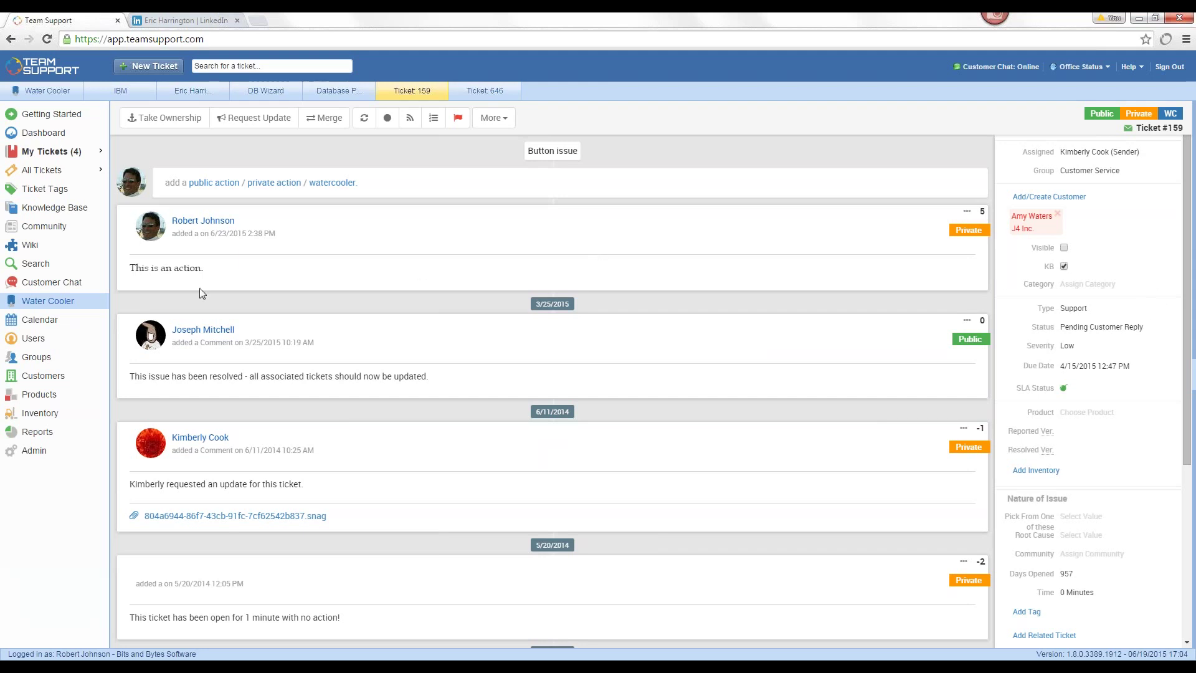
Open a blank new ticket form and examine the Ticket Page Order settings in the company administration
left_click(145, 67)
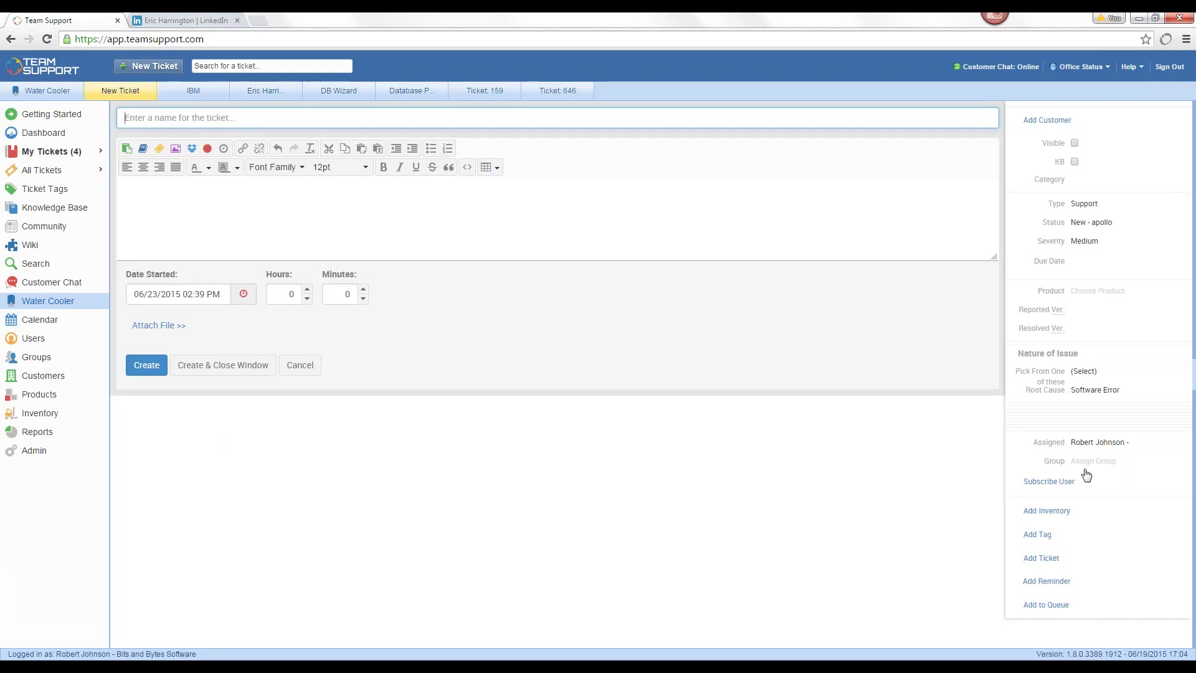
left_click(33, 452)
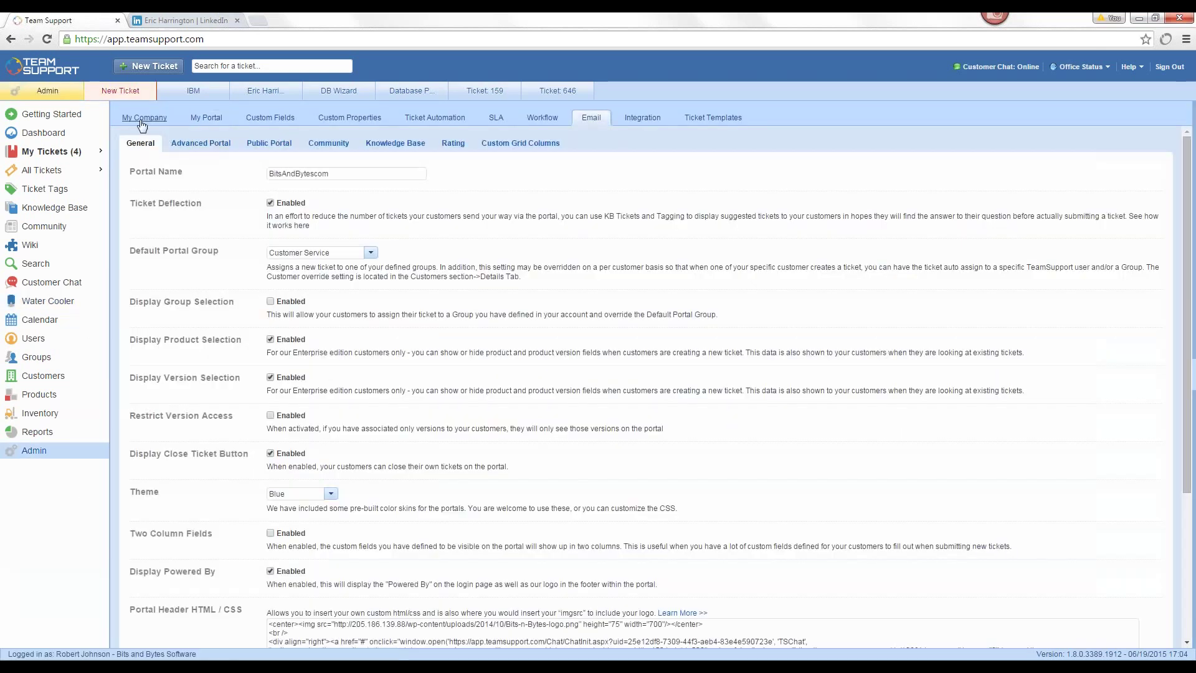
left_click(142, 123)
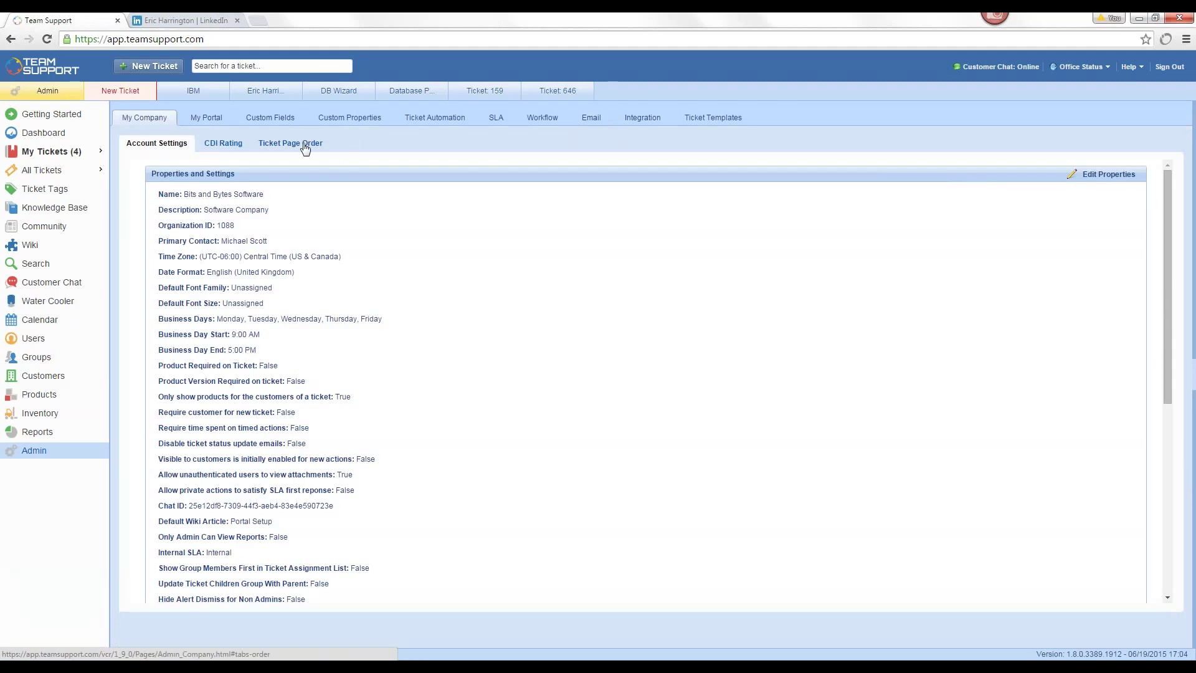
left_click(305, 147)
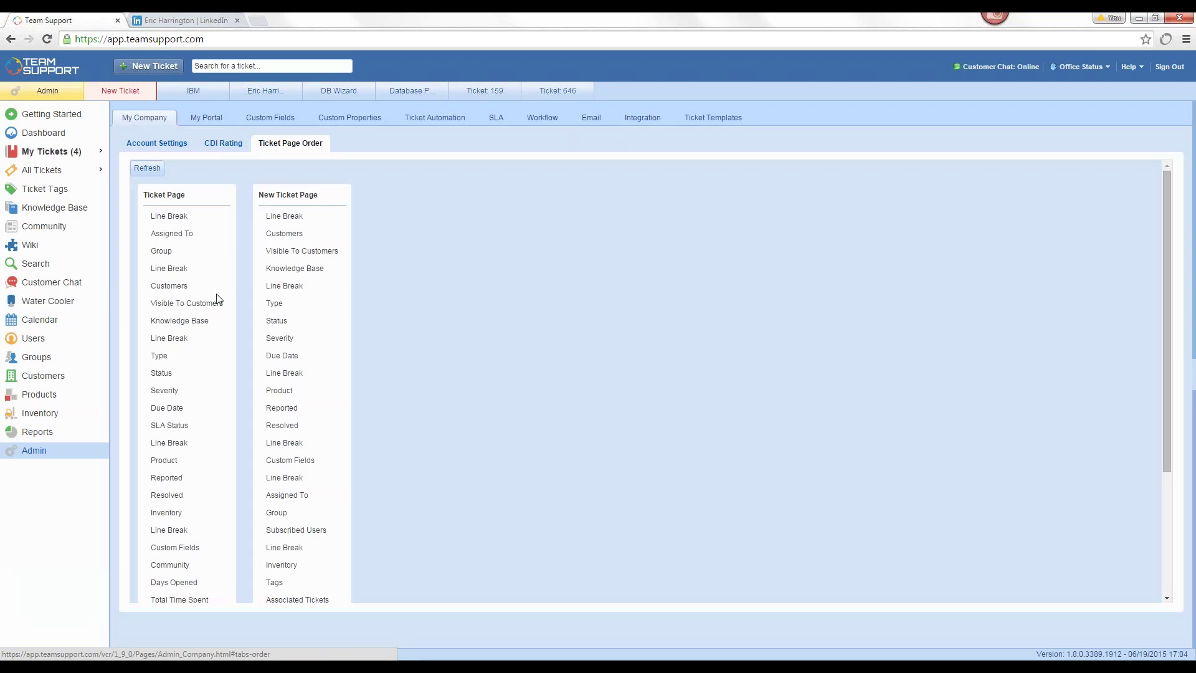
scroll(222, 411, "down", 3)
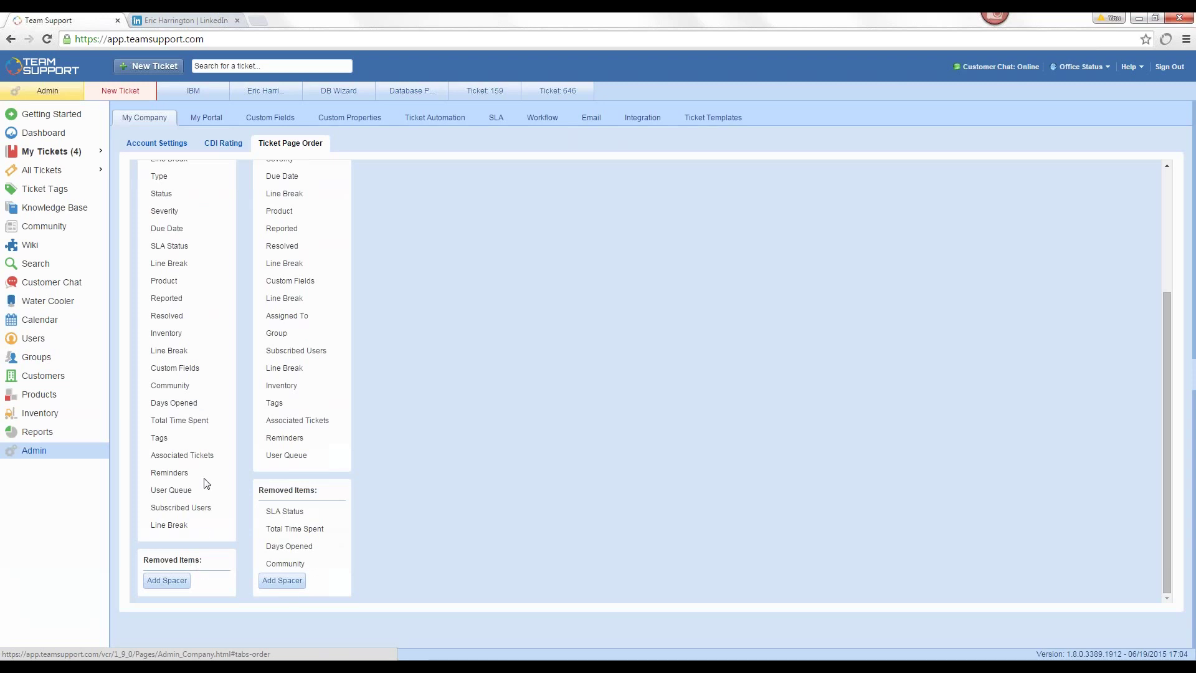
scroll(207, 482, "up", 3)
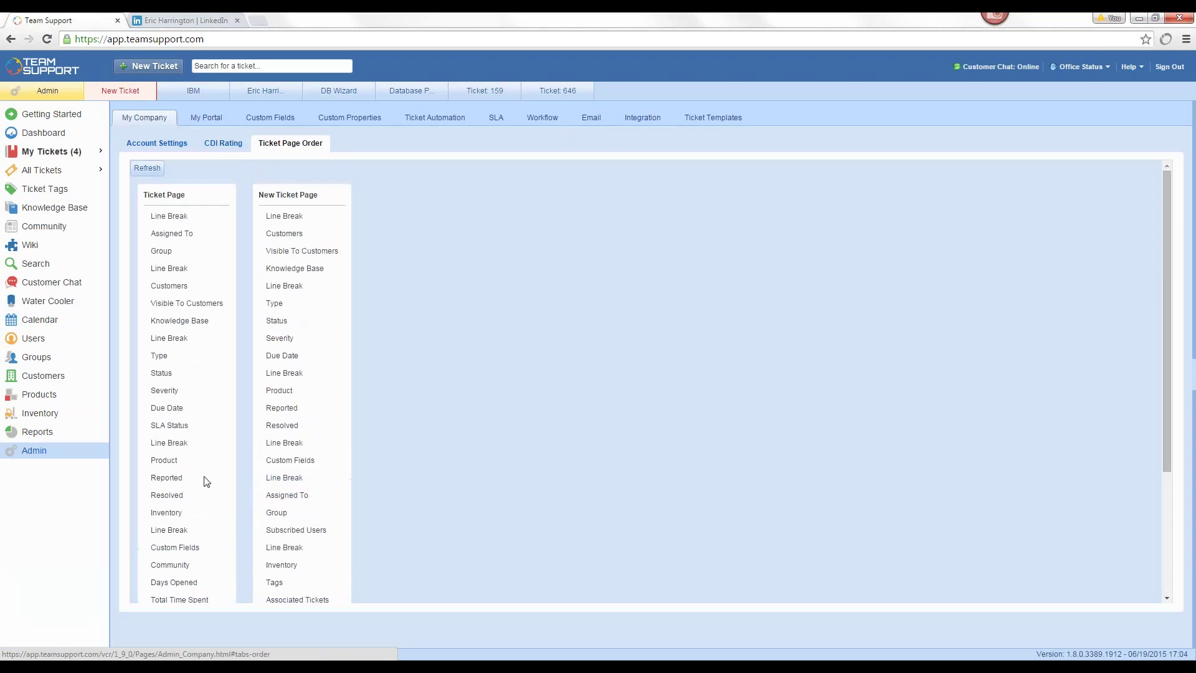
Review the remaining Ticket Page Order items, including the removed items, and return to the blank new ticket form
scroll(224, 457, "down", 1)
scroll(226, 456, "down", 2)
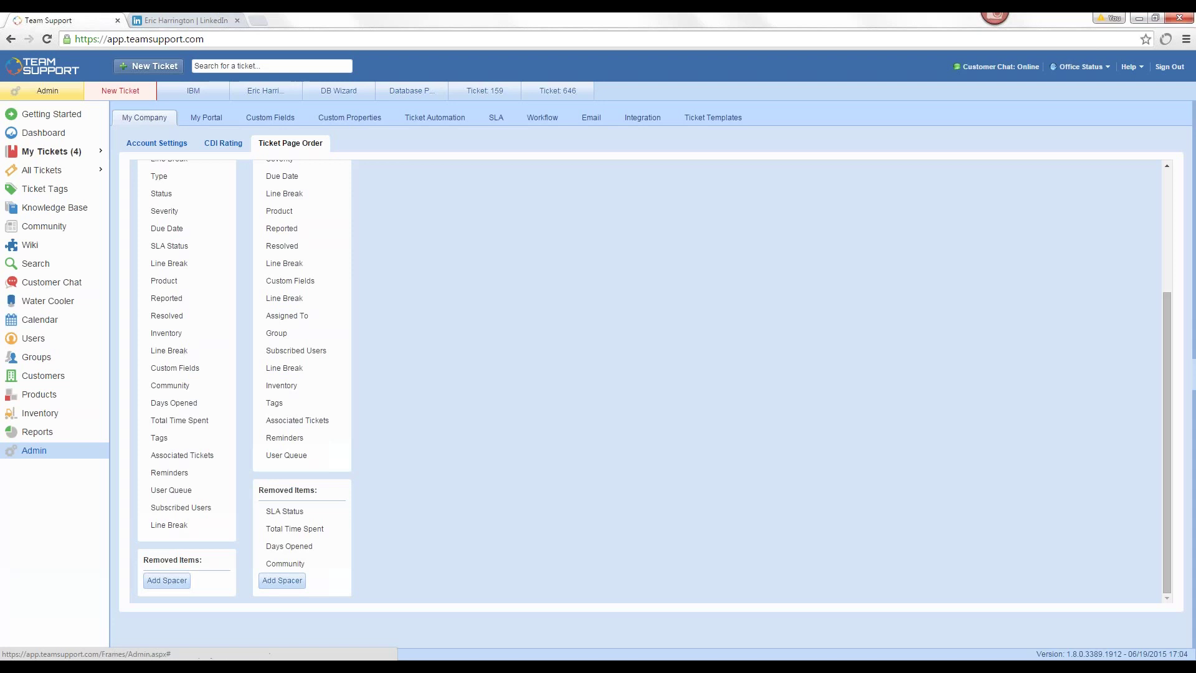
left_click(121, 91)
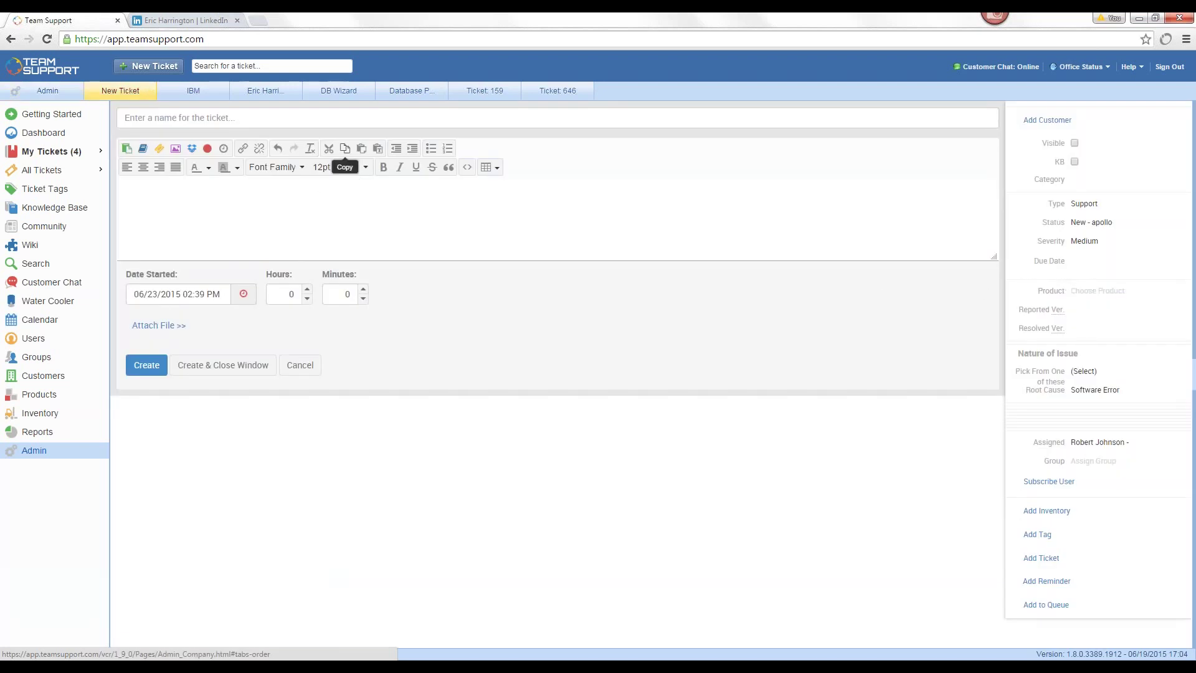
Return to ticket 159 and filter its timeline by hiding and showing again the public and water cooler entries
left_click(485, 93)
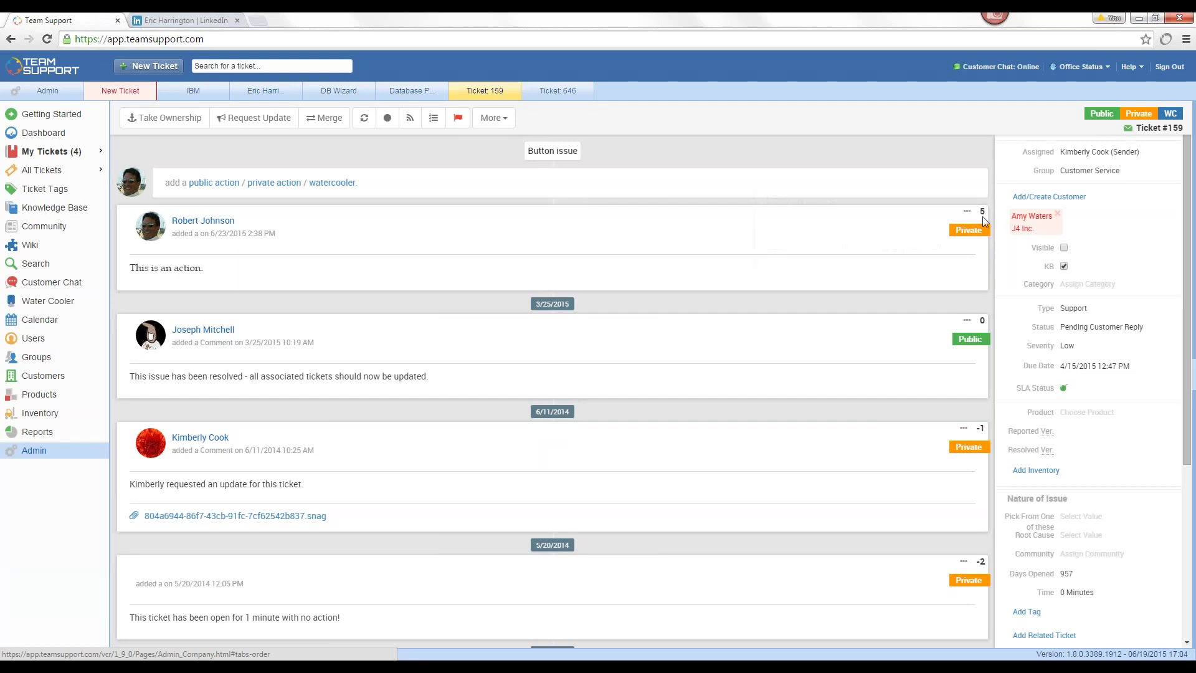
mouse_move(969, 212)
left_click(1105, 116)
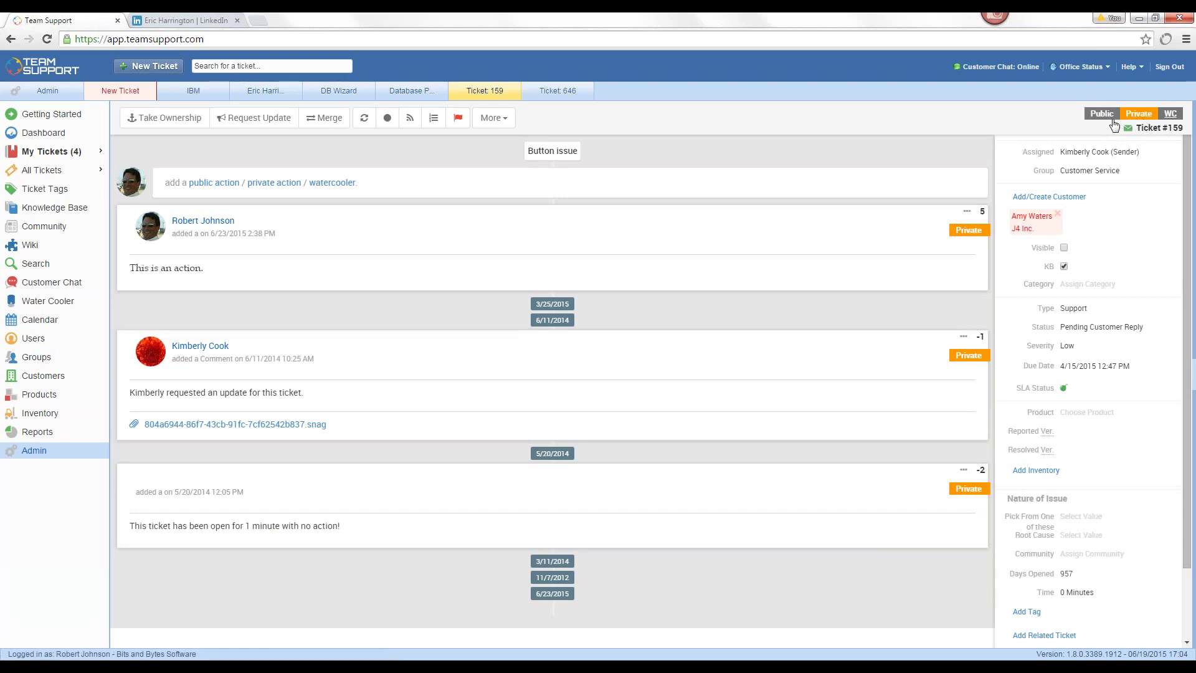
left_click(1112, 121)
left_click(1170, 116)
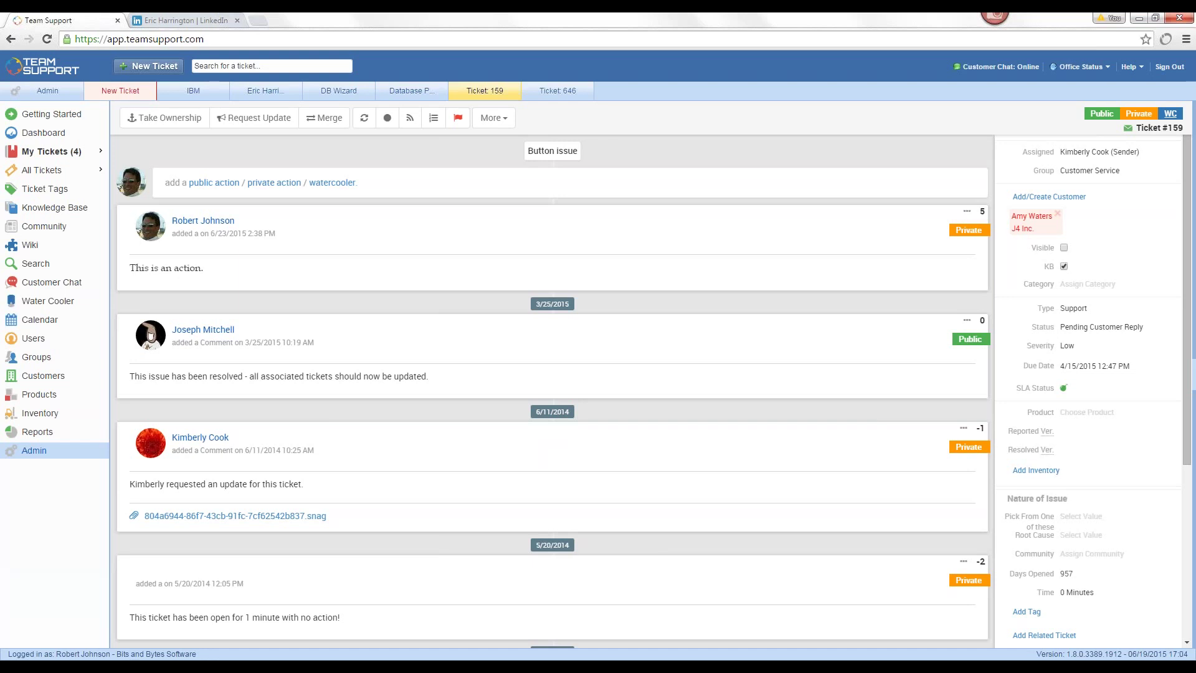
Switch to the slide presentation and advance to the Q&A Time! slide
key("alt+Tab")
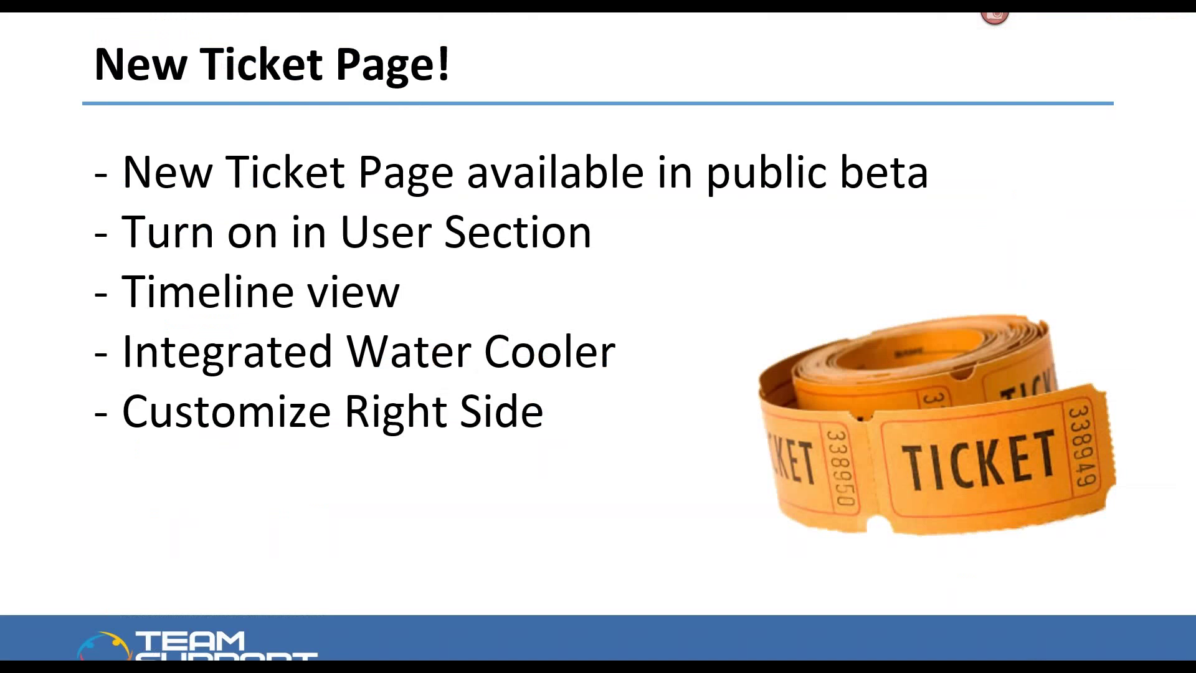
key("Right")
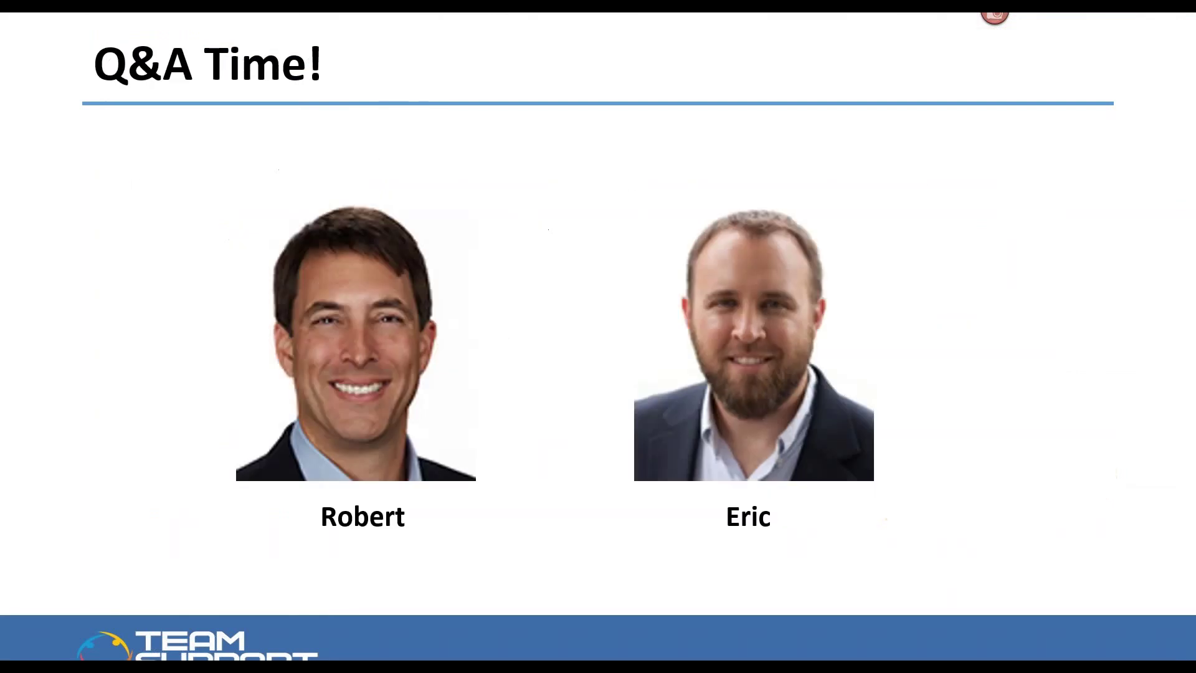